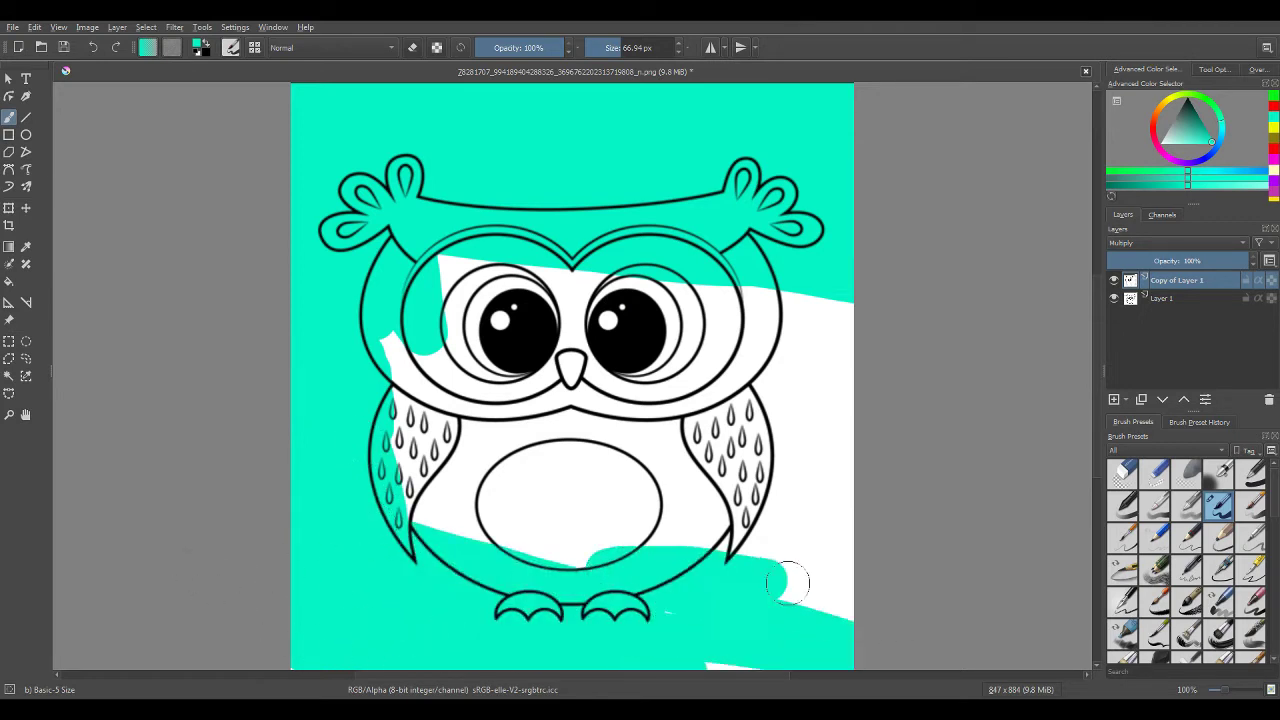
# Step: Finish painting the area around the owl's lower right side with turquoise
pyautogui.moveTo(801, 645)
pyautogui.mouseDown()
pyautogui.moveTo(812, 640)
pyautogui.moveTo(805, 300)
pyautogui.moveTo(840, 390)
pyautogui.moveTo(834, 525)
pyautogui.moveTo(797, 585)
pyautogui.moveTo(760, 400)
pyautogui.moveTo(775, 295)
pyautogui.moveTo(785, 517)
pyautogui.moveTo(772, 548)
pyautogui.mouseUp()
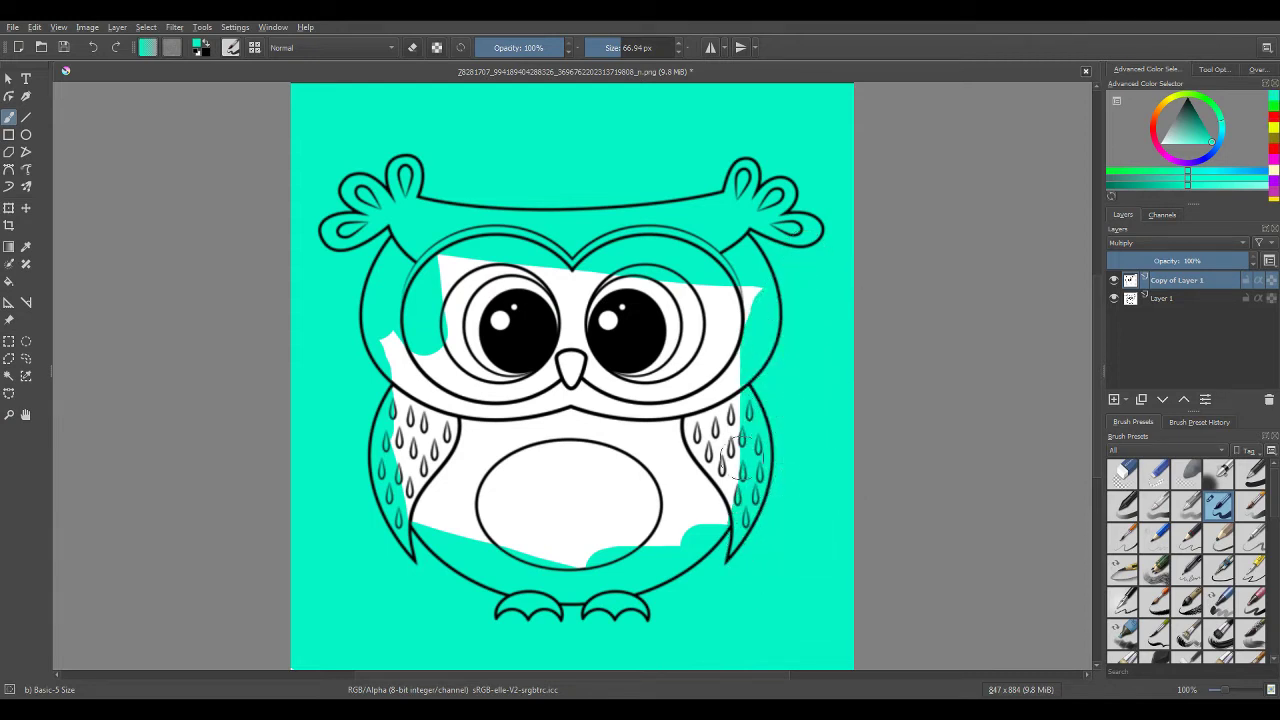
# Step: Paint the owl's body and lower face yellow with the brush enlarged to 444 px
pyautogui.rightClick(512, 418)
pyautogui.click(566, 417)
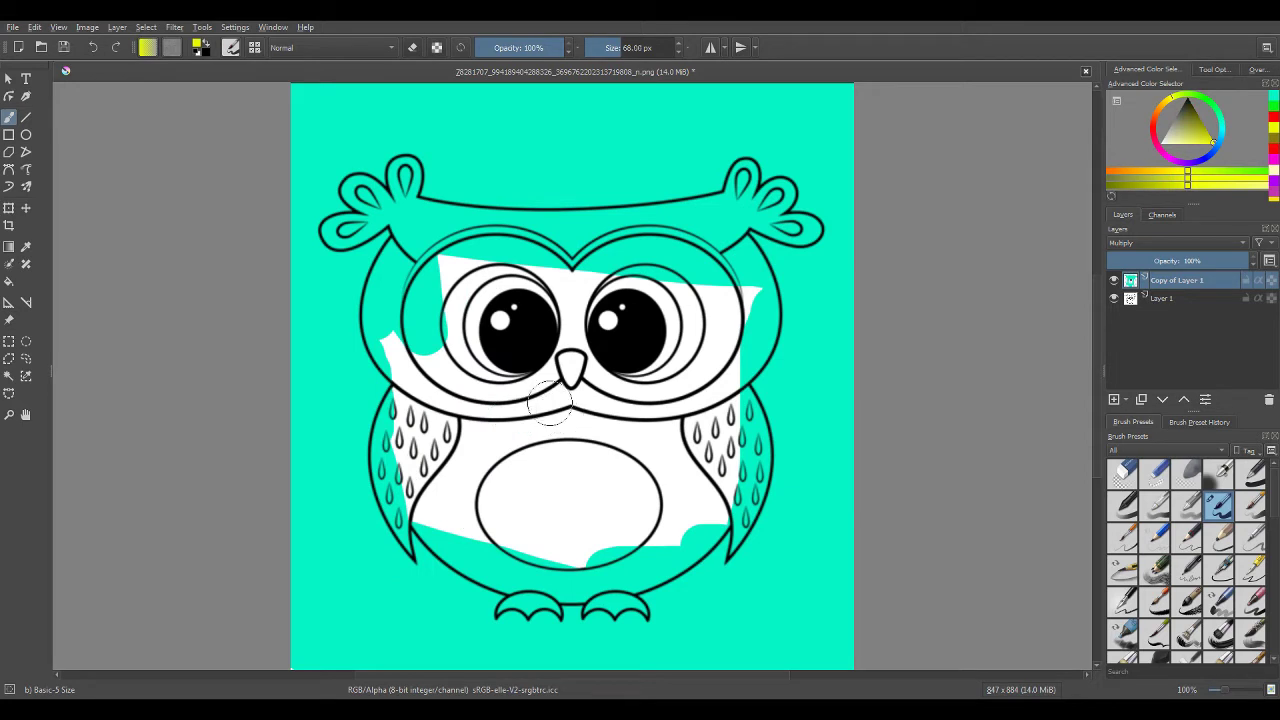
pyautogui.press(']')
pyautogui.press(']')
pyautogui.press(']')
pyautogui.press(']')
pyautogui.press(']')
pyautogui.press(']')
pyautogui.press(']')
pyautogui.press(']')
pyautogui.press(']')
pyautogui.press(']')
pyautogui.press(']')
pyautogui.press(']')
pyautogui.press(']')
pyautogui.press(']')
pyautogui.press(']')
pyautogui.press(']')
pyautogui.press(']')
pyautogui.press(']')
pyautogui.press(']')
pyautogui.press(']')
pyautogui.press(']')
pyautogui.press(']')
pyautogui.press(']')
pyautogui.press(']')
pyautogui.press(']')
pyautogui.press(']')
pyautogui.press(']')
pyautogui.press(']')
pyautogui.press(']')
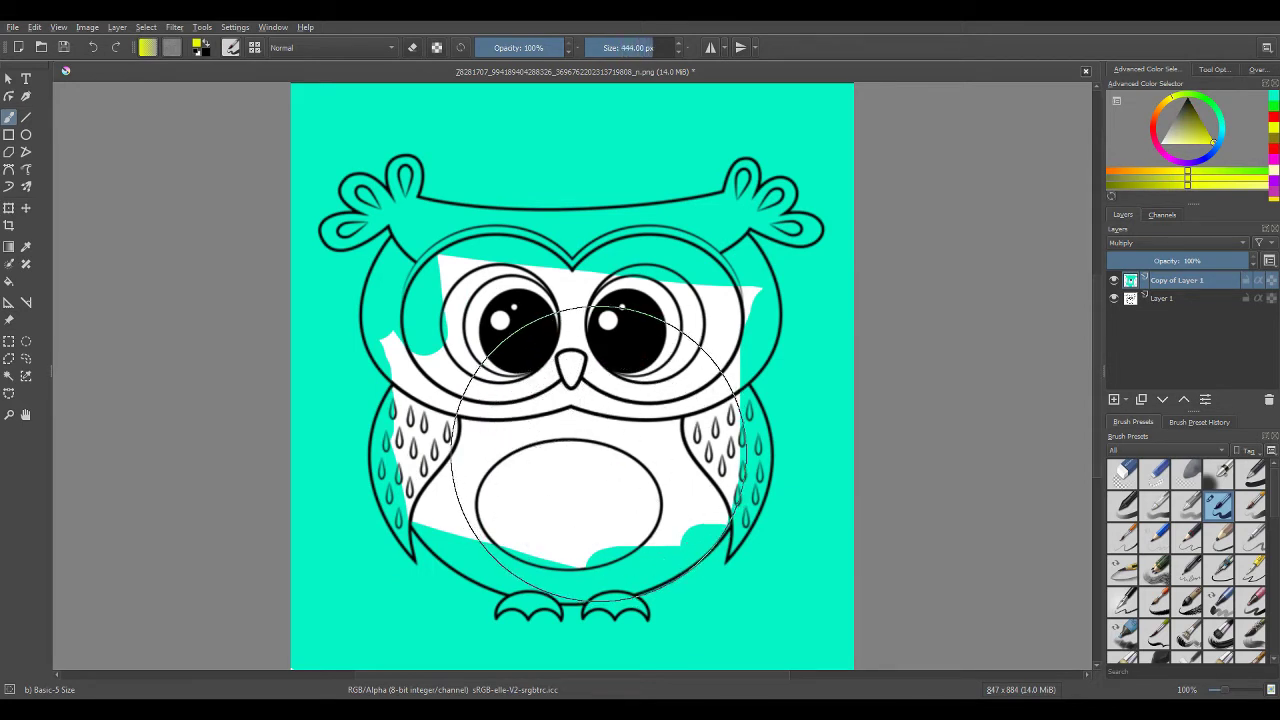
pyautogui.moveTo(596, 454)
pyautogui.mouseDown()
pyautogui.moveTo(543, 454)
pyautogui.moveTo(579, 420)
pyautogui.moveTo(534, 440)
pyautogui.moveTo(603, 424)
pyautogui.mouseUp()
# Step: Paint both sides of the owl's head and the eye area yellow with a 281 px brush
pyautogui.press('[')
pyautogui.press('[')
pyautogui.press('[')
pyautogui.press('[')
pyautogui.press('[')
pyautogui.press('[')
pyautogui.press('[')
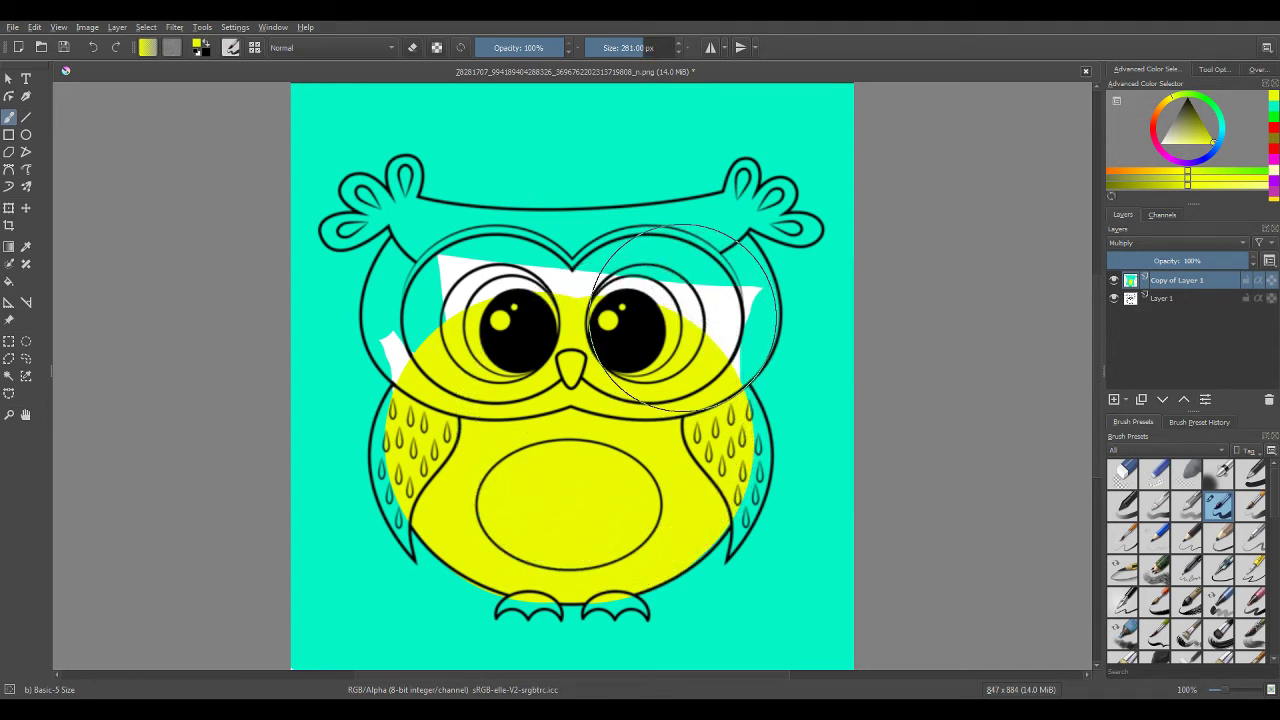
pyautogui.click(685, 315)
pyautogui.moveTo(684, 312)
pyautogui.mouseDown()
pyautogui.moveTo(648, 292)
pyautogui.moveTo(447, 307)
pyautogui.moveTo(465, 310)
pyautogui.mouseUp()
pyautogui.click(678, 297)
# Step: Reduce the brush to a smaller size and paint the owl's forehead yellow up to the head outline
pyautogui.press('[')
pyautogui.press('[')
pyautogui.press('[')
pyautogui.press('[')
pyautogui.press('[')
pyautogui.press('[')
pyautogui.press('[')
pyautogui.press('[')
pyautogui.press('[')
pyautogui.press('[')
pyautogui.press('[')
pyautogui.press('[')
pyautogui.press('[')
pyautogui.press('[')
pyautogui.press('[')
pyautogui.press('[')
pyautogui.press('[')
pyautogui.press('[')
pyautogui.press('[')
pyautogui.press('[')
pyautogui.press('[')
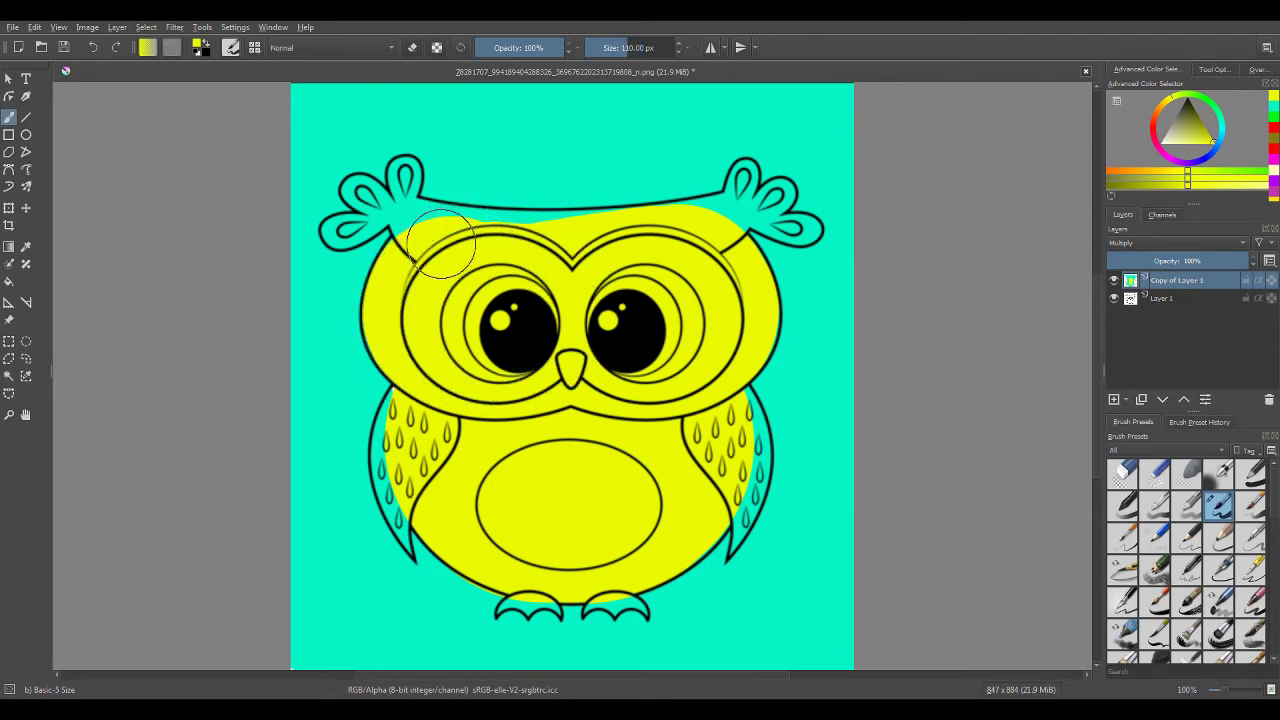
pyautogui.moveTo(412, 227)
pyautogui.mouseDown()
pyautogui.moveTo(531, 238)
pyautogui.moveTo(429, 226)
pyautogui.moveTo(403, 208)
pyautogui.moveTo(404, 172)
pyautogui.moveTo(400, 192)
pyautogui.moveTo(358, 190)
pyautogui.moveTo(391, 205)
pyautogui.moveTo(335, 228)
pyautogui.moveTo(428, 208)
pyautogui.moveTo(660, 225)
pyautogui.mouseUp()
# Step: Paint the right ear tufts yellow with a 44 px brush, undoing the first 51 px stroke
pyautogui.press('[')
pyautogui.press('[')
pyautogui.moveTo(748, 220); pyautogui.dragTo(748, 185)
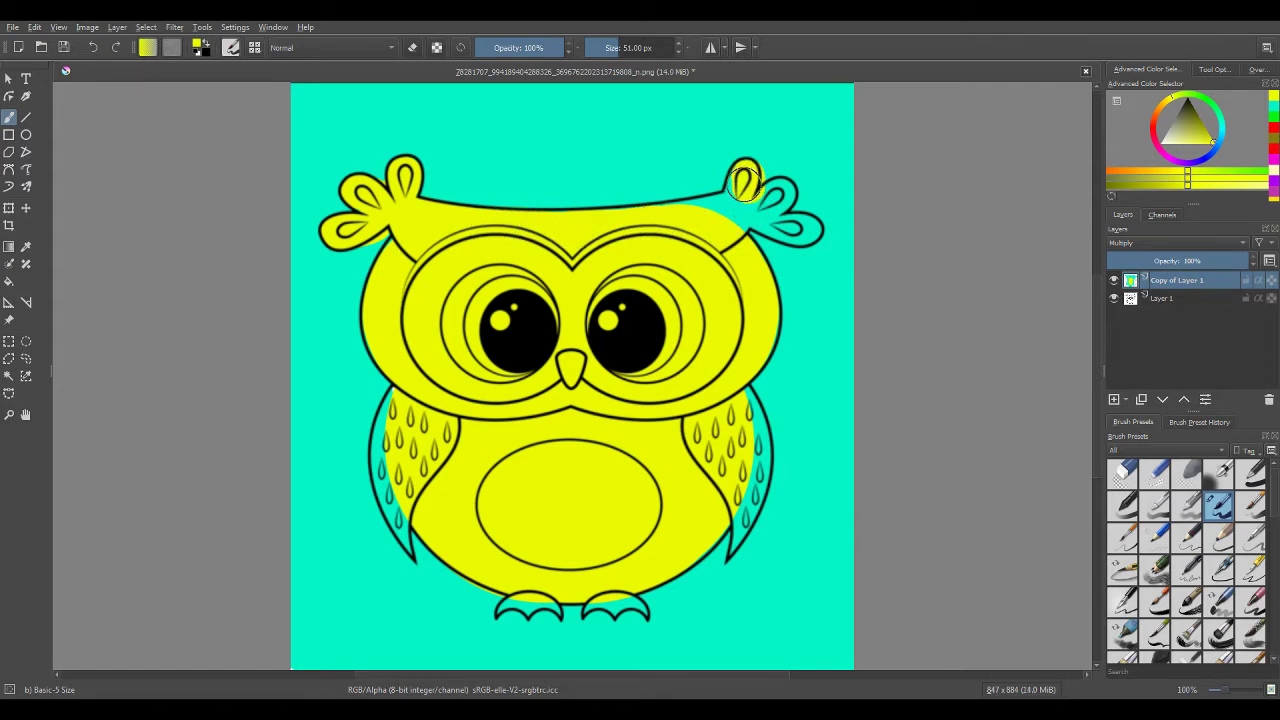
pyautogui.hotkey('ctrl', 'z')
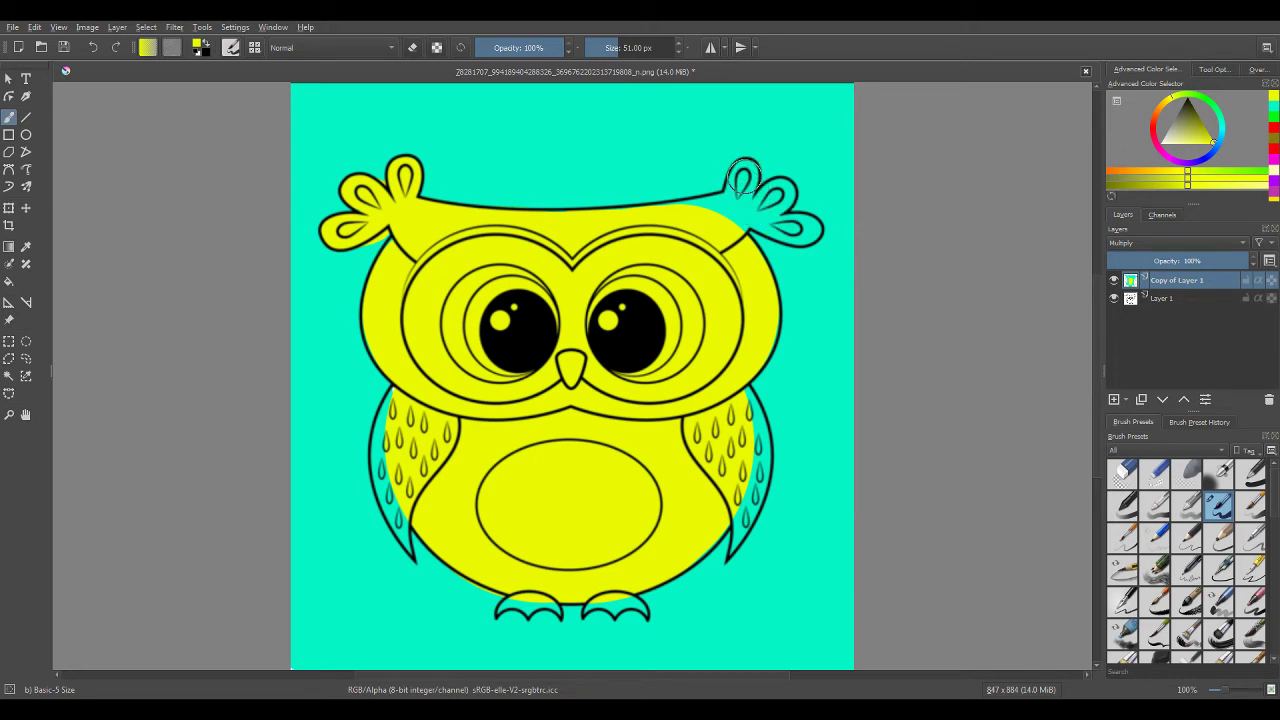
pyautogui.press('[')
pyautogui.moveTo(758, 172)
pyautogui.mouseDown()
pyautogui.moveTo(733, 204)
pyautogui.moveTo(663, 218)
pyautogui.mouseUp()
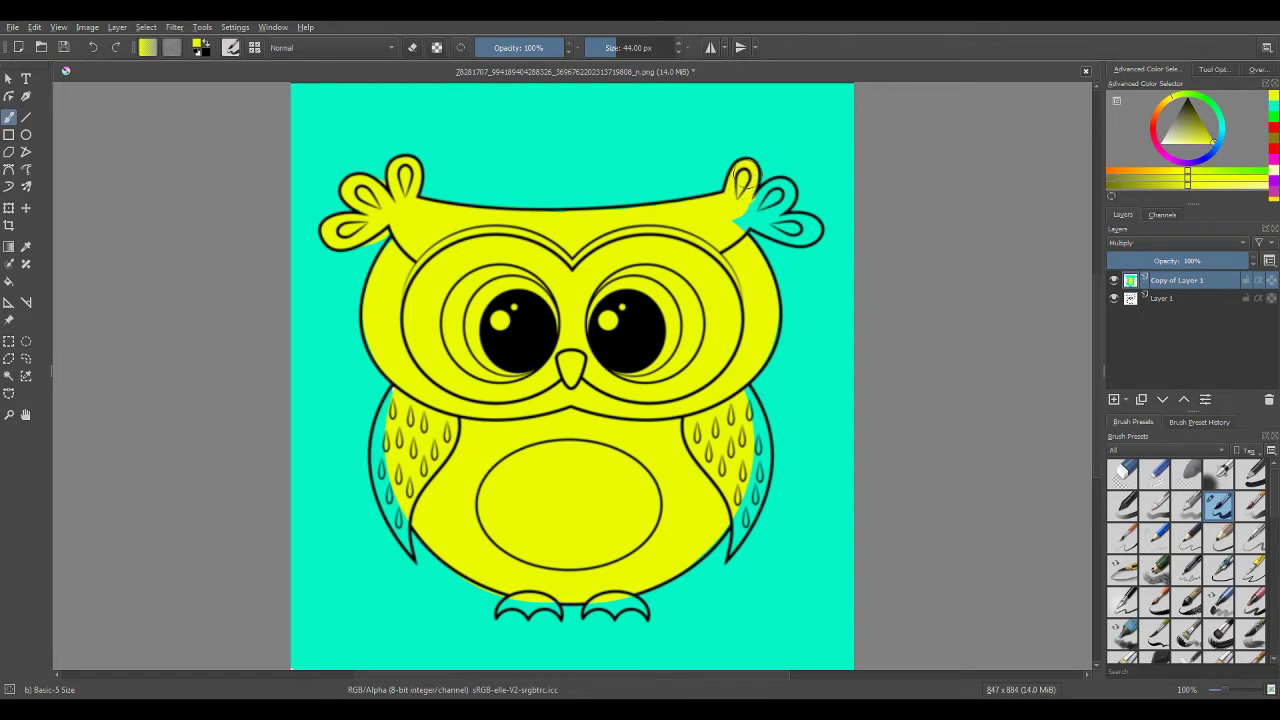
pyautogui.moveTo(780, 190)
pyautogui.mouseDown()
pyautogui.moveTo(760, 205)
pyautogui.moveTo(778, 195)
pyautogui.moveTo(775, 217)
pyautogui.moveTo(798, 228)
pyautogui.moveTo(765, 222)
pyautogui.moveTo(788, 218)
pyautogui.moveTo(792, 238)
pyautogui.moveTo(733, 222)
pyautogui.mouseUp()
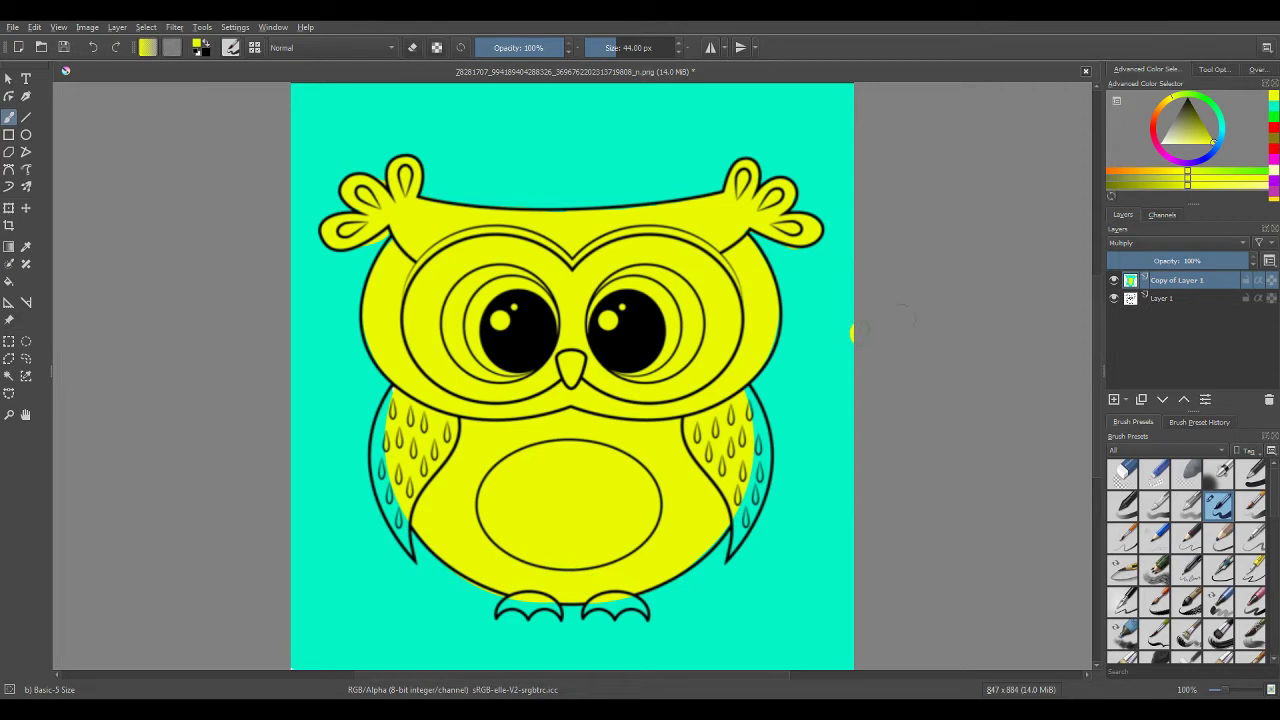
# Step: Paint the owl's right wing bright green, using brush sizes of 28, 16 and 24 px
pyautogui.rightClick(731, 443)
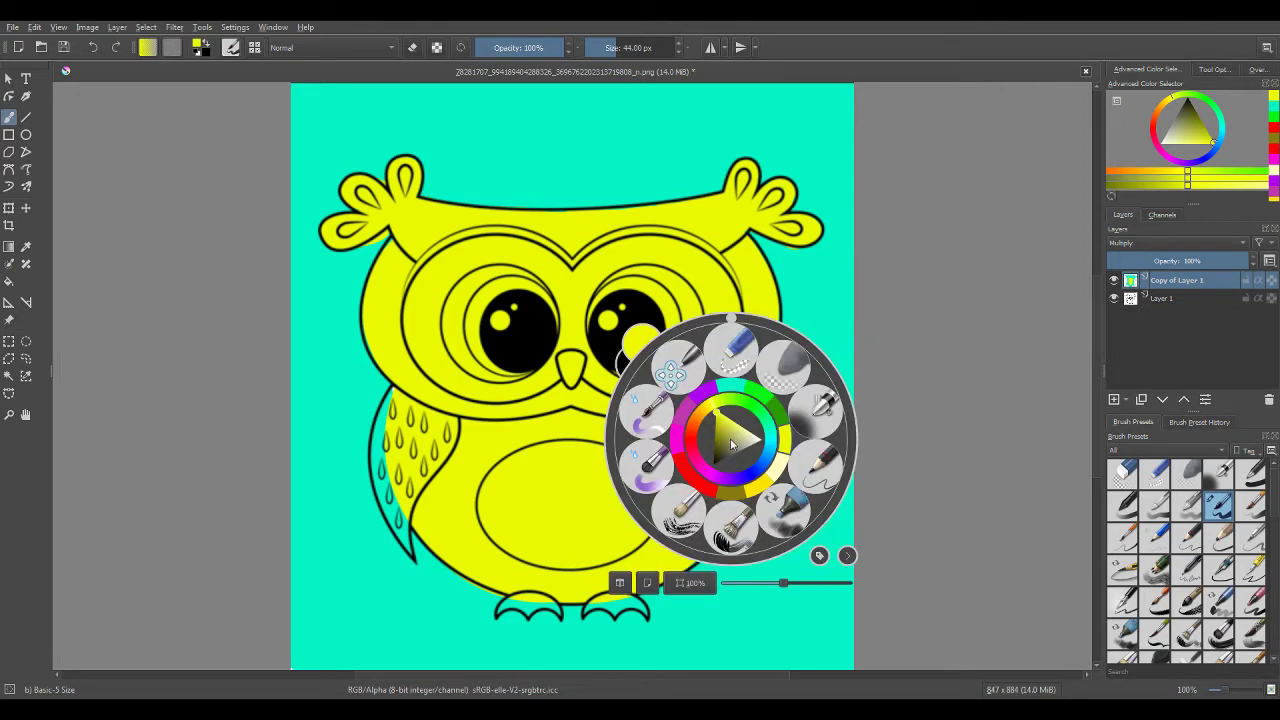
pyautogui.click(771, 398)
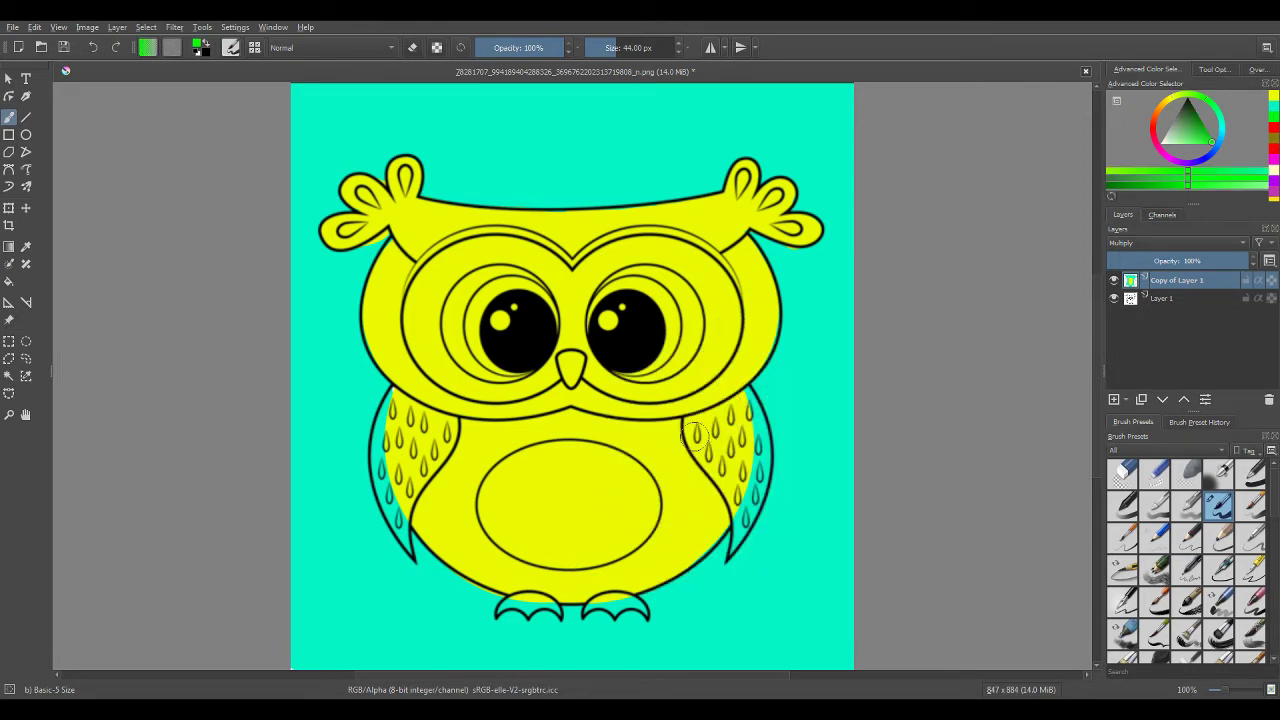
pyautogui.press('[')
pyautogui.press('[')
pyautogui.press('[')
pyautogui.moveTo(691, 426); pyautogui.dragTo(748, 398)
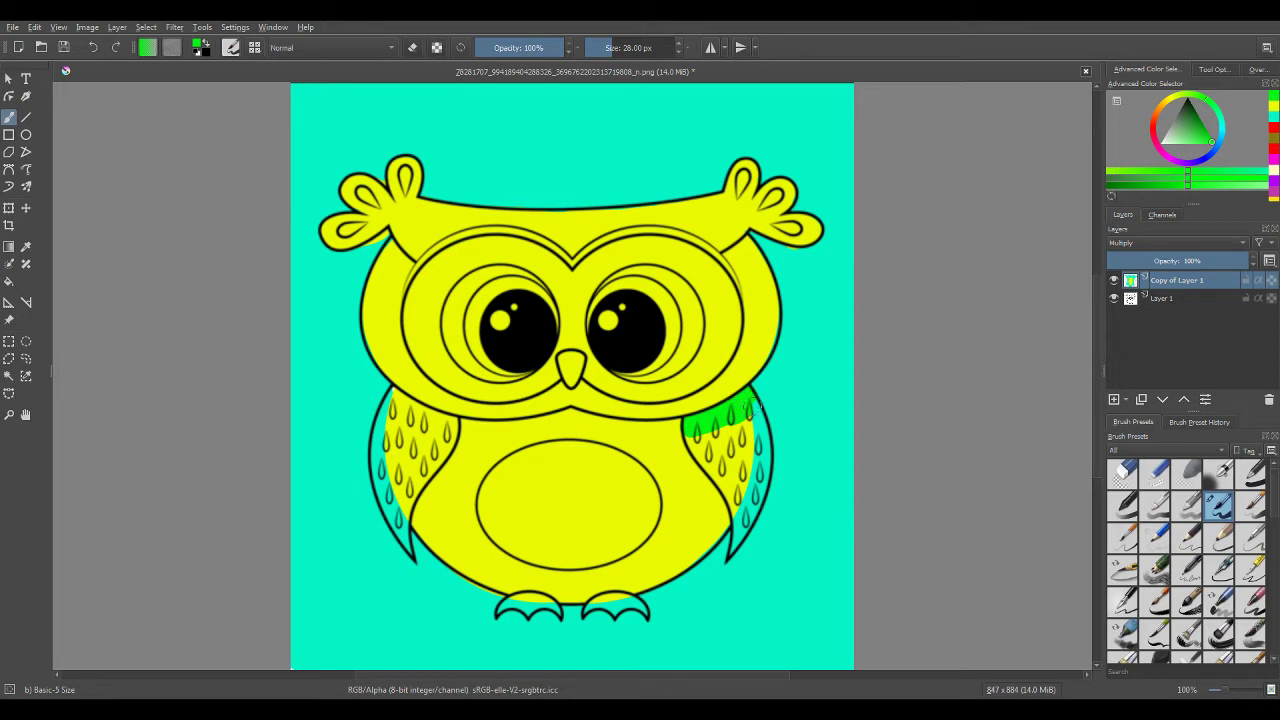
pyautogui.moveTo(758, 404)
pyautogui.mouseDown()
pyautogui.moveTo(771, 457)
pyautogui.moveTo(748, 493)
pyautogui.mouseUp()
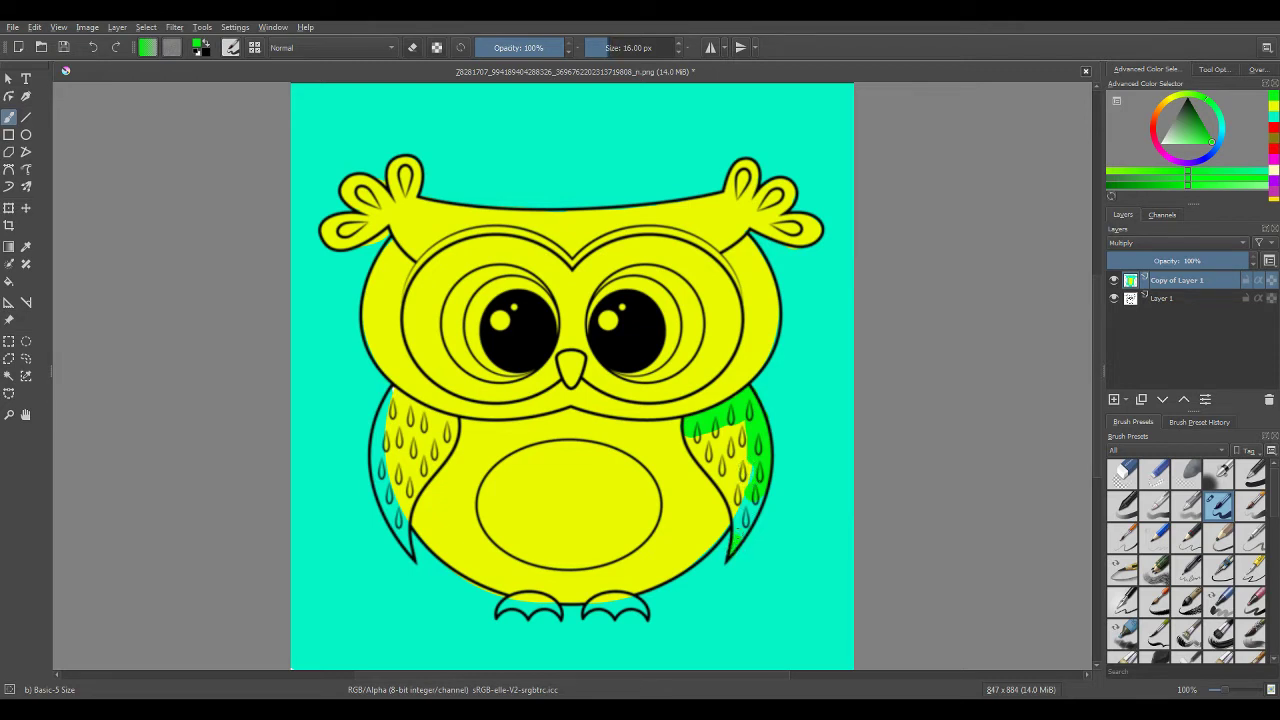
pyautogui.moveTo(750, 484)
pyautogui.mouseDown()
pyautogui.moveTo(745, 530)
pyautogui.moveTo(745, 456)
pyautogui.mouseUp()
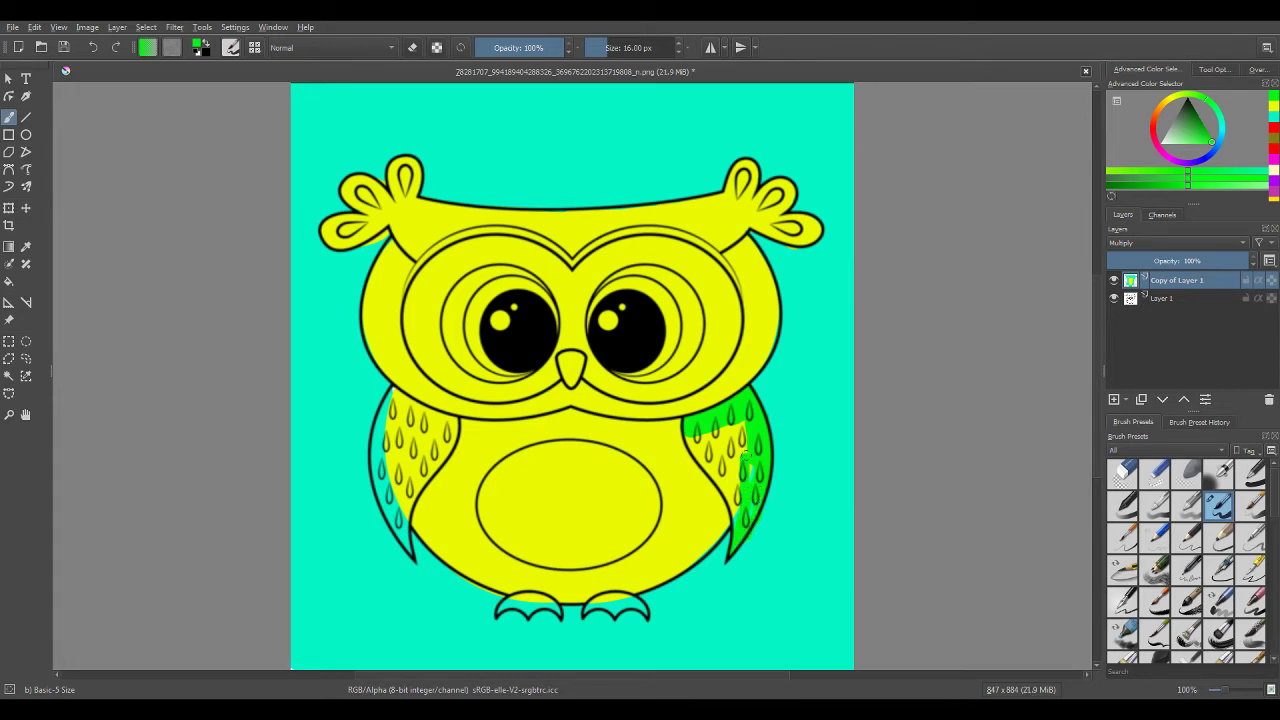
pyautogui.moveTo(738, 510); pyautogui.dragTo(740, 430)
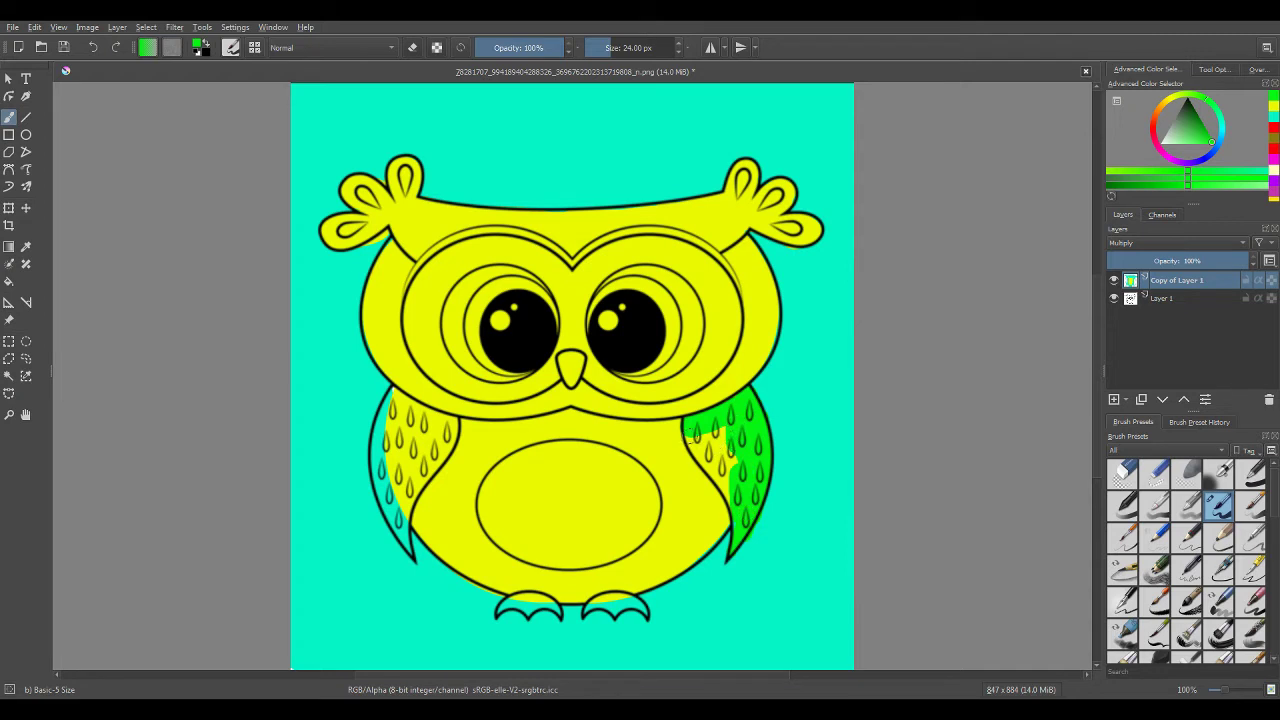
pyautogui.moveTo(714, 438); pyautogui.dragTo(708, 458)
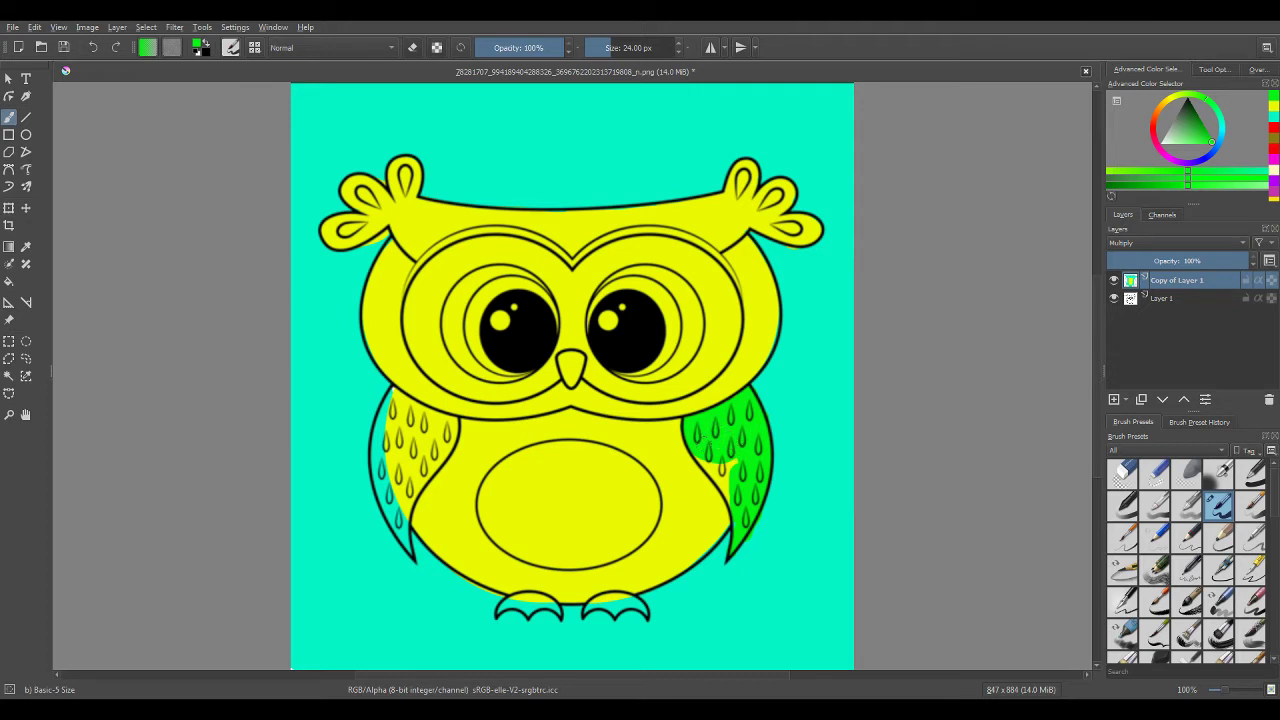
pyautogui.moveTo(706, 466); pyautogui.dragTo(728, 464)
# Step: Paint the owl's left wing the same bright green, reducing the brush to 15 px
pyautogui.moveTo(391, 393)
pyautogui.mouseDown()
pyautogui.moveTo(408, 420)
pyautogui.moveTo(394, 395)
pyautogui.moveTo(452, 426)
pyautogui.moveTo(431, 427)
pyautogui.moveTo(448, 434)
pyautogui.moveTo(410, 472)
pyautogui.moveTo(409, 448)
pyautogui.moveTo(431, 448)
pyautogui.moveTo(414, 452)
pyautogui.moveTo(424, 470)
pyautogui.moveTo(409, 485)
pyautogui.moveTo(391, 408)
pyautogui.moveTo(377, 474)
pyautogui.moveTo(387, 486)
pyautogui.moveTo(426, 478)
pyautogui.moveTo(399, 502)
pyautogui.moveTo(381, 474)
pyautogui.moveTo(394, 508)
pyautogui.mouseUp()
pyautogui.press('[')
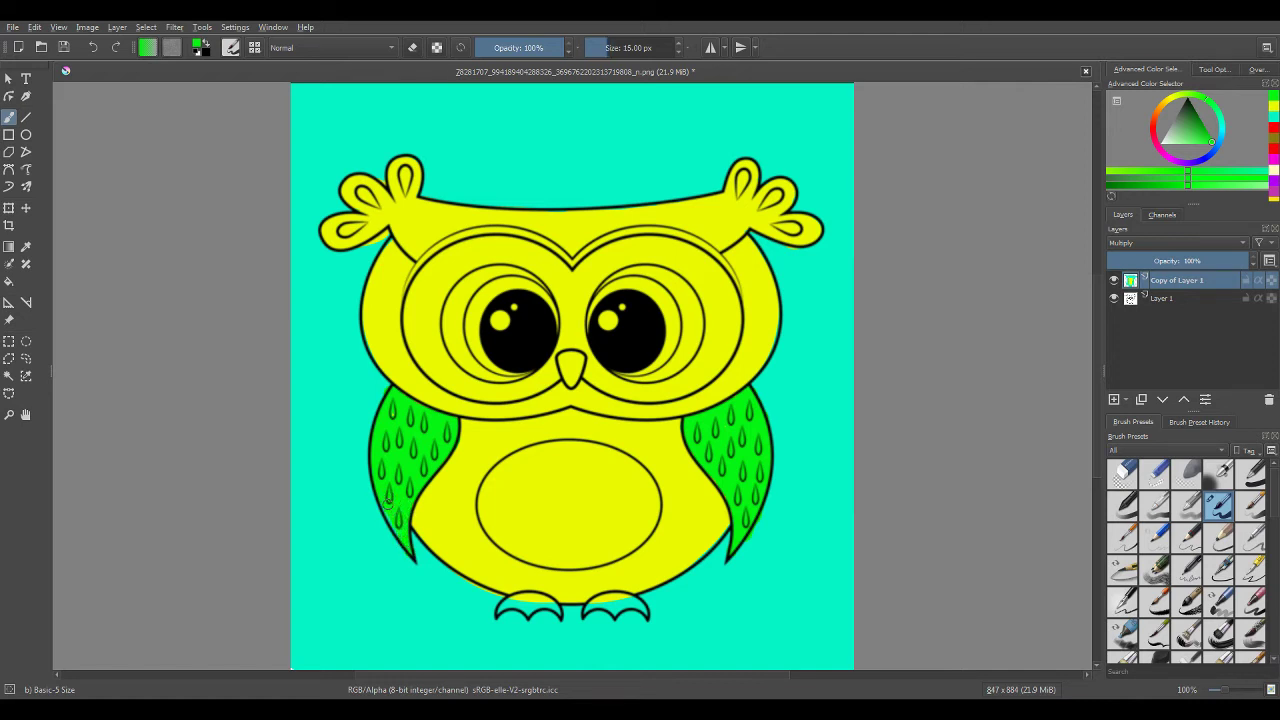
# Step: Fill the oval on the owl's belly with red, enlarging the brush to cover it and ending at 154 px
pyautogui.rightClick(673, 510)
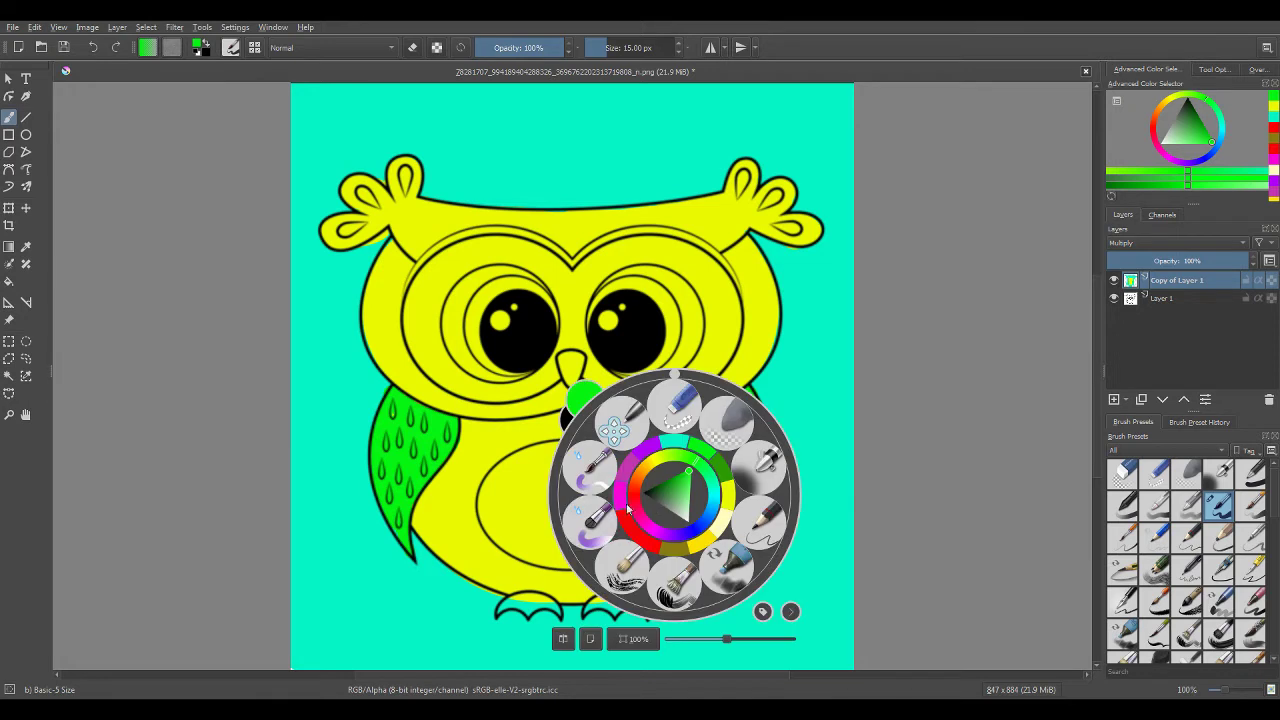
pyautogui.click(644, 538)
pyautogui.press(']')
pyautogui.press(']')
pyautogui.press(']')
pyautogui.press(']')
pyautogui.press(']')
pyautogui.press(']')
pyautogui.press(']')
pyautogui.press(']')
pyautogui.press(']')
pyautogui.press(']')
pyautogui.press(']')
pyautogui.press(']')
pyautogui.press(']')
pyautogui.press(']')
pyautogui.press(']')
pyautogui.press(']')
pyautogui.press(']')
pyautogui.press(']')
pyautogui.press(']')
pyautogui.press(']')
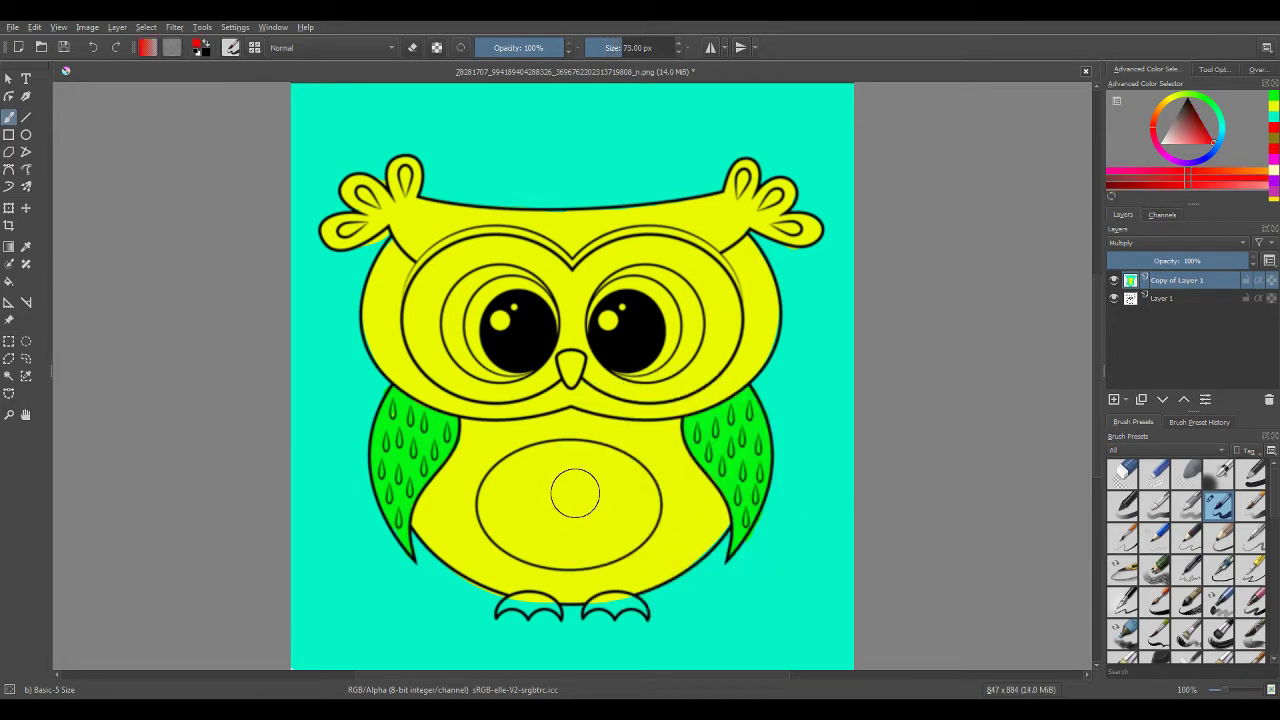
pyautogui.moveTo(567, 488)
pyautogui.mouseDown()
pyautogui.moveTo(557, 478)
pyautogui.moveTo(569, 499)
pyautogui.moveTo(529, 503)
pyautogui.moveTo(589, 517)
pyautogui.moveTo(607, 505)
pyautogui.moveTo(594, 493)
pyautogui.mouseUp()
pyautogui.press(']')
pyautogui.press(']')
pyautogui.press(']')
pyautogui.press(']')
pyautogui.press(']')
pyautogui.press(']')
pyautogui.press(']')
pyautogui.press(']')
pyautogui.click(554, 499)
pyautogui.press('[')
pyautogui.press('[')
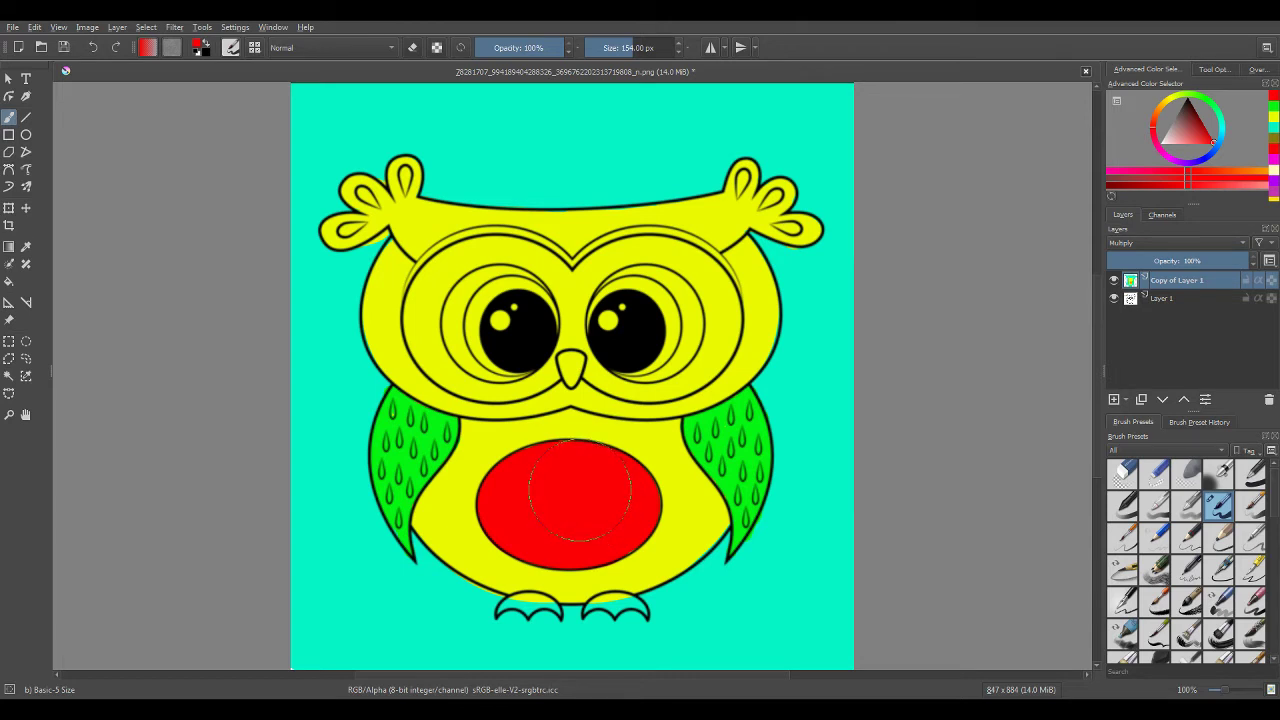
pyautogui.rightClick(556, 384)
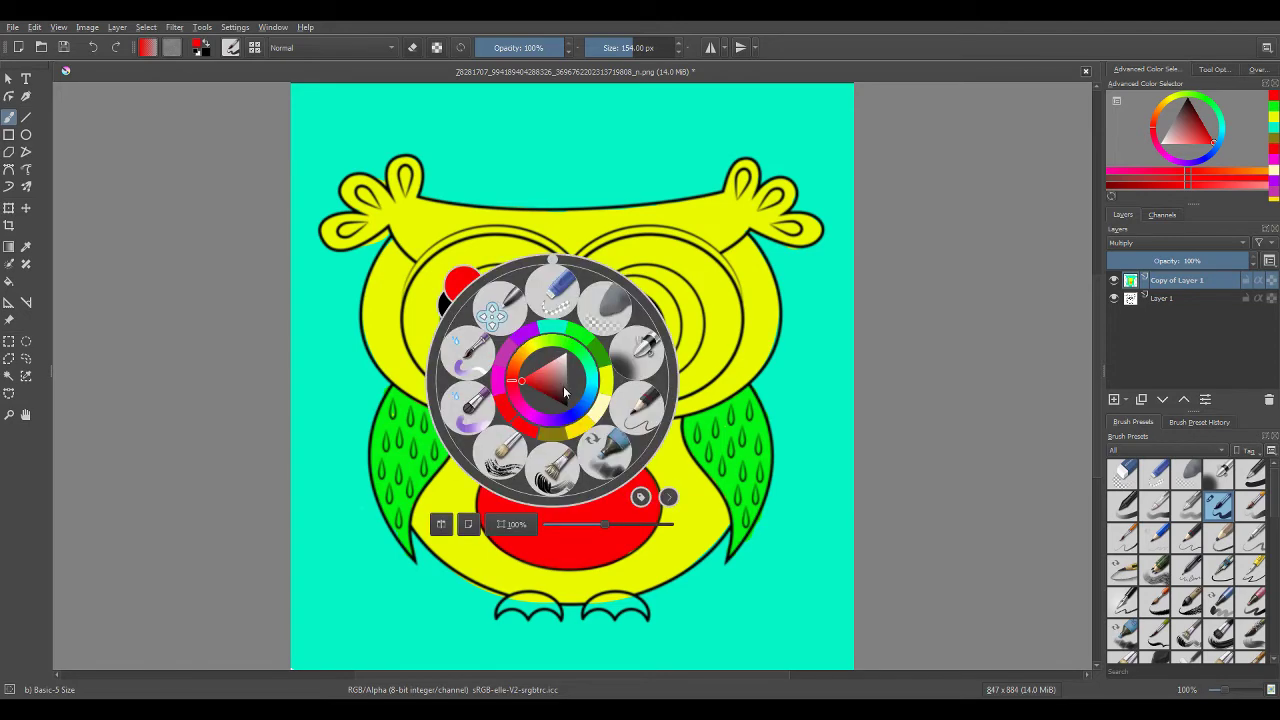
pyautogui.click(561, 333)
pyautogui.rightClick(637, 327)
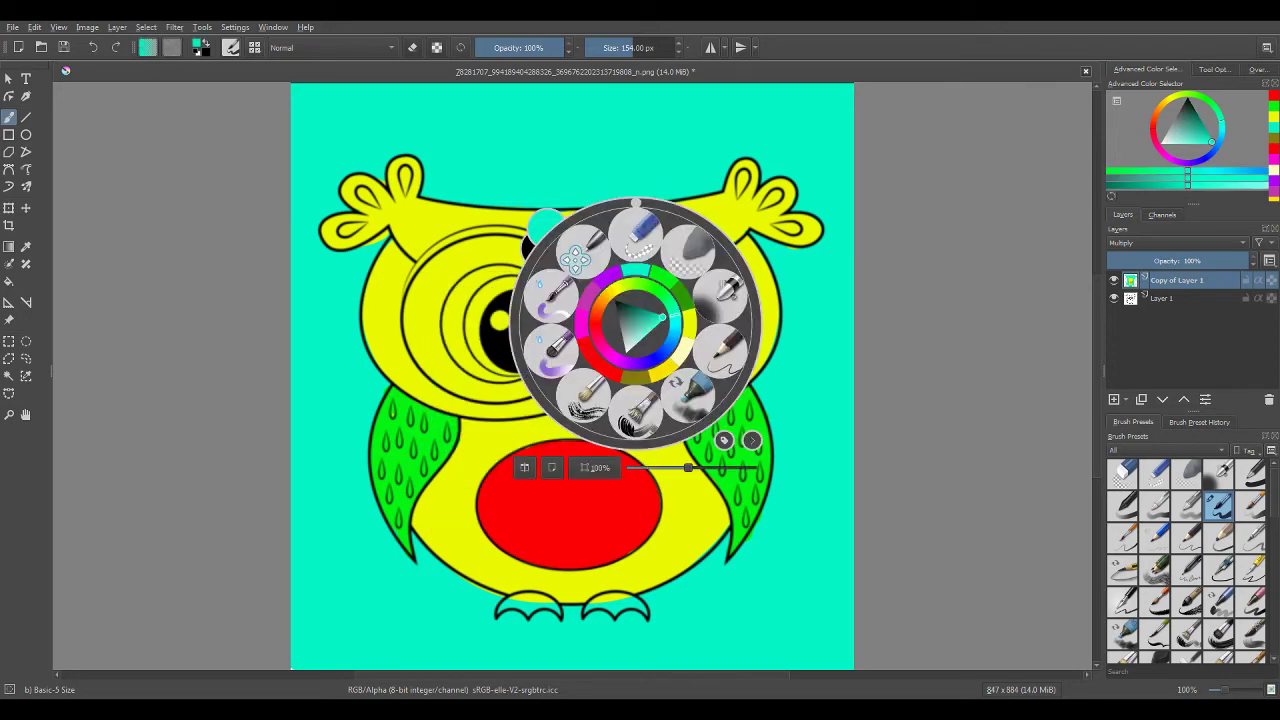
pyautogui.click(631, 358)
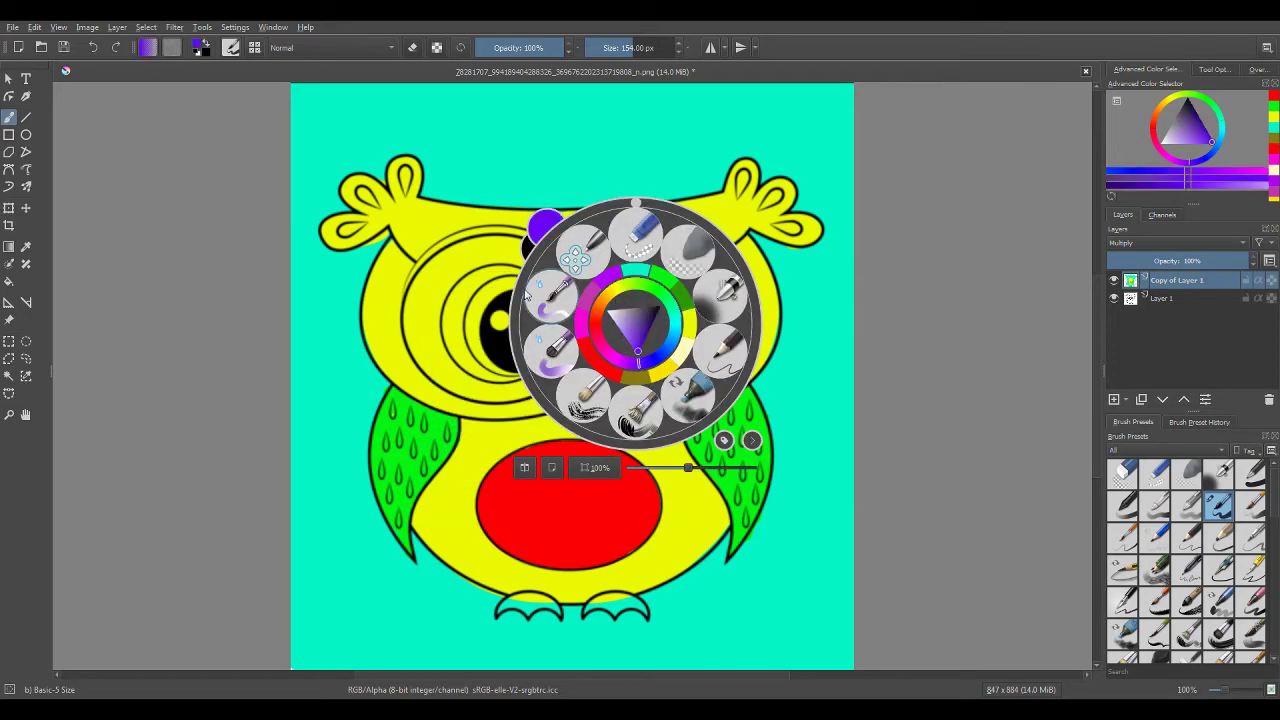
pyautogui.click(443, 283)
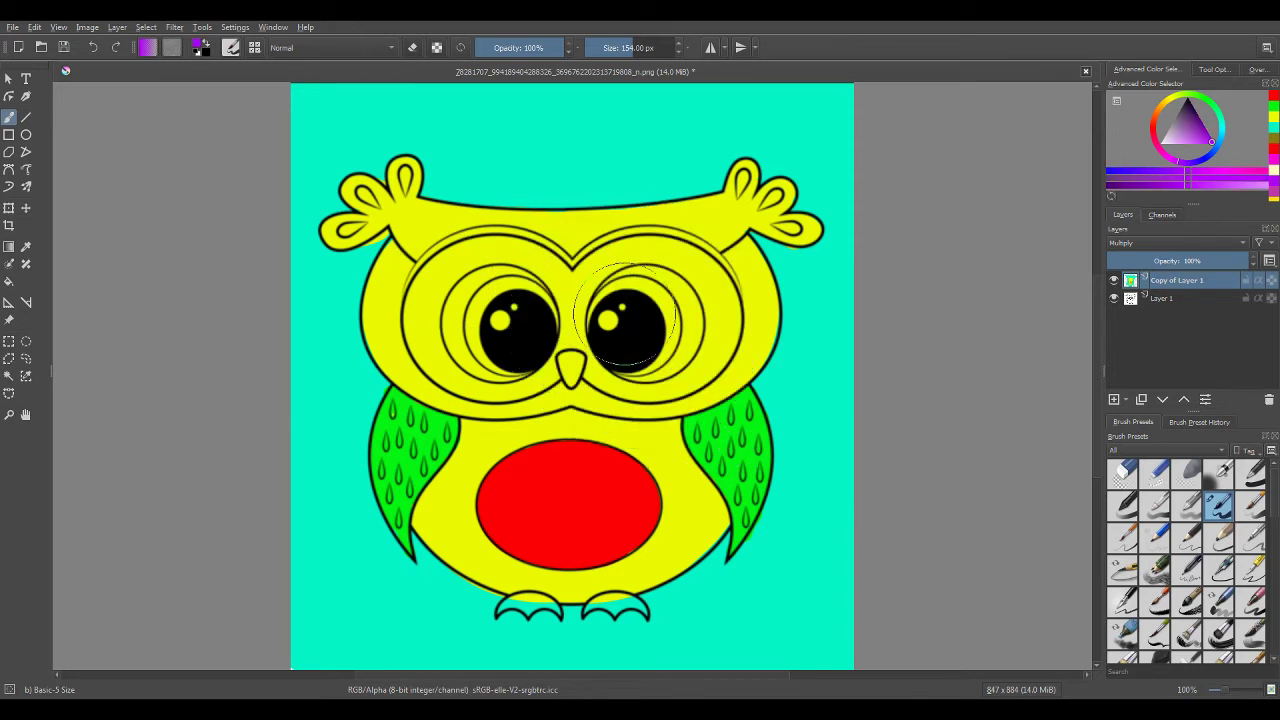
pyautogui.press('p')
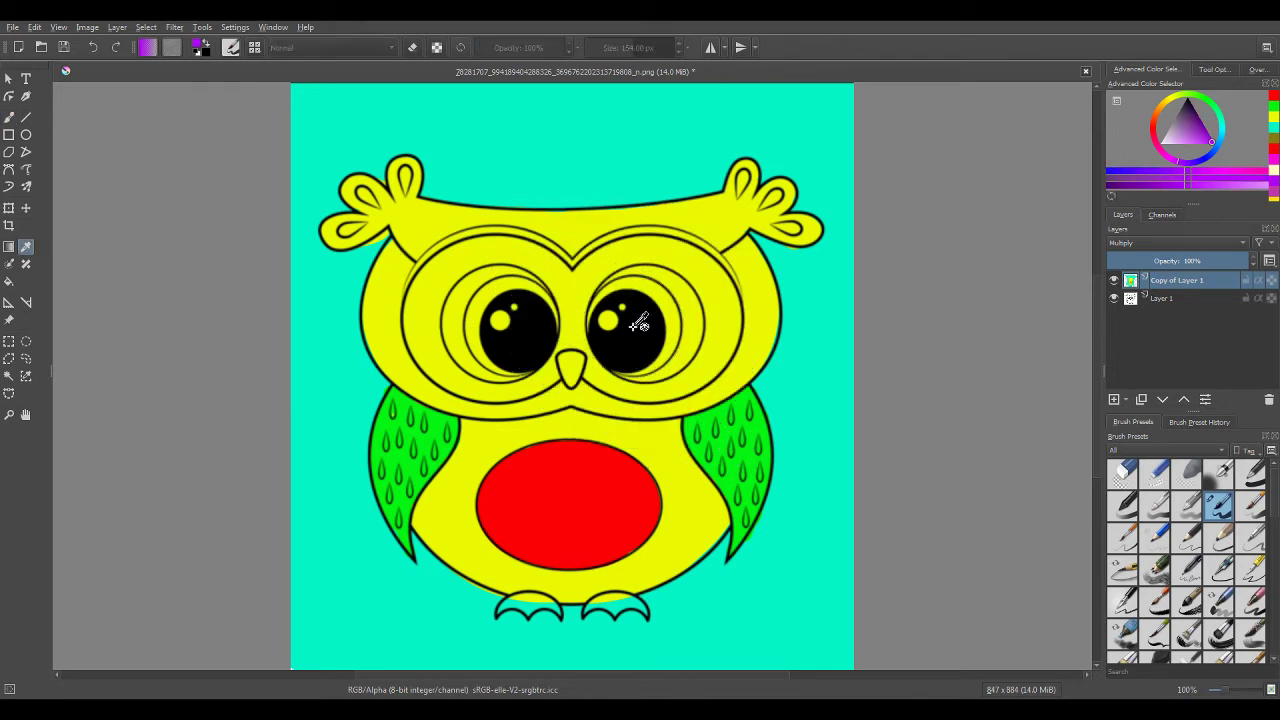
pyautogui.click(719, 302)
pyautogui.press('b')
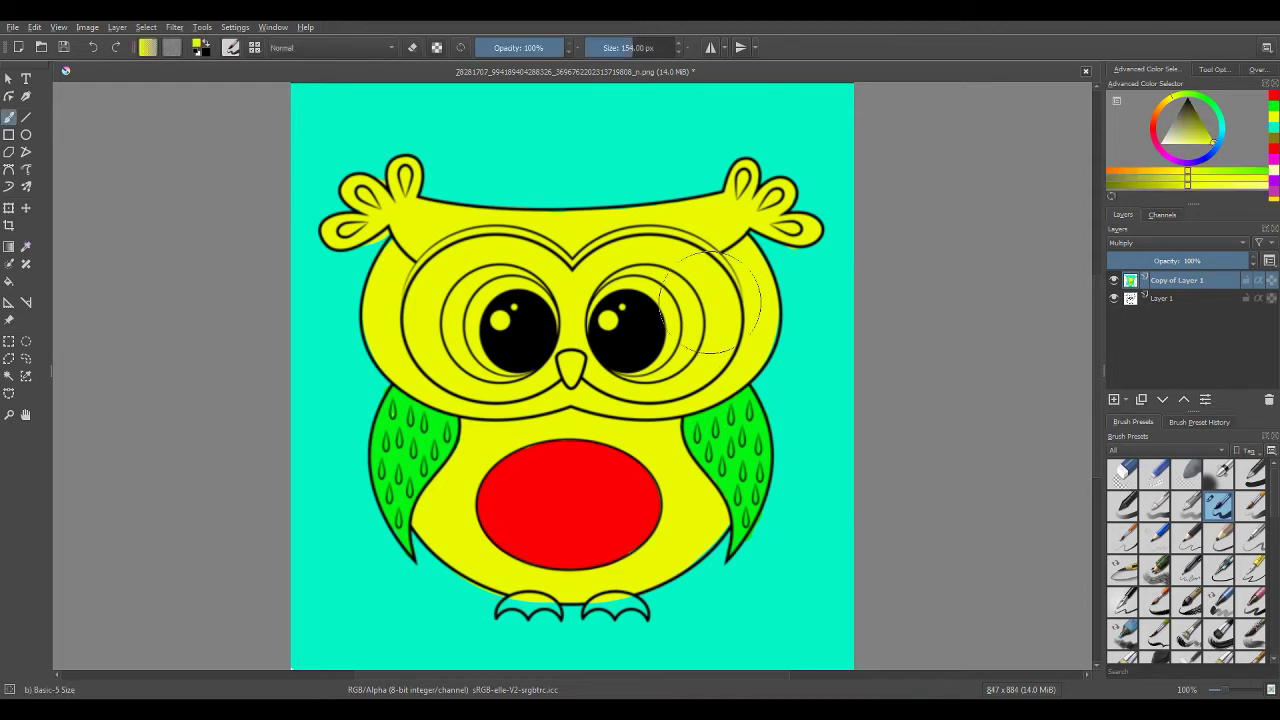
pyautogui.rightClick(681, 300)
pyautogui.rightClick(708, 302)
# Step: Paint the irises of both eyes purple with a 144 px brush
pyautogui.rightClick(645, 323)
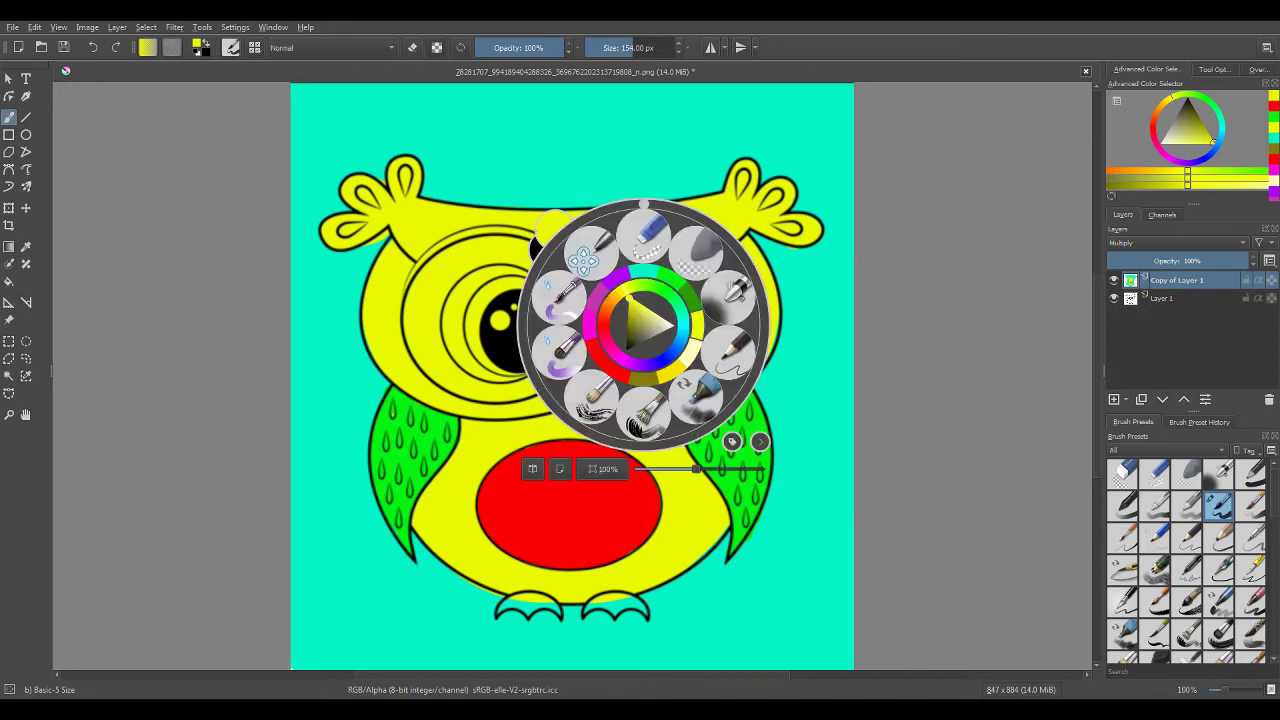
pyautogui.click(637, 366)
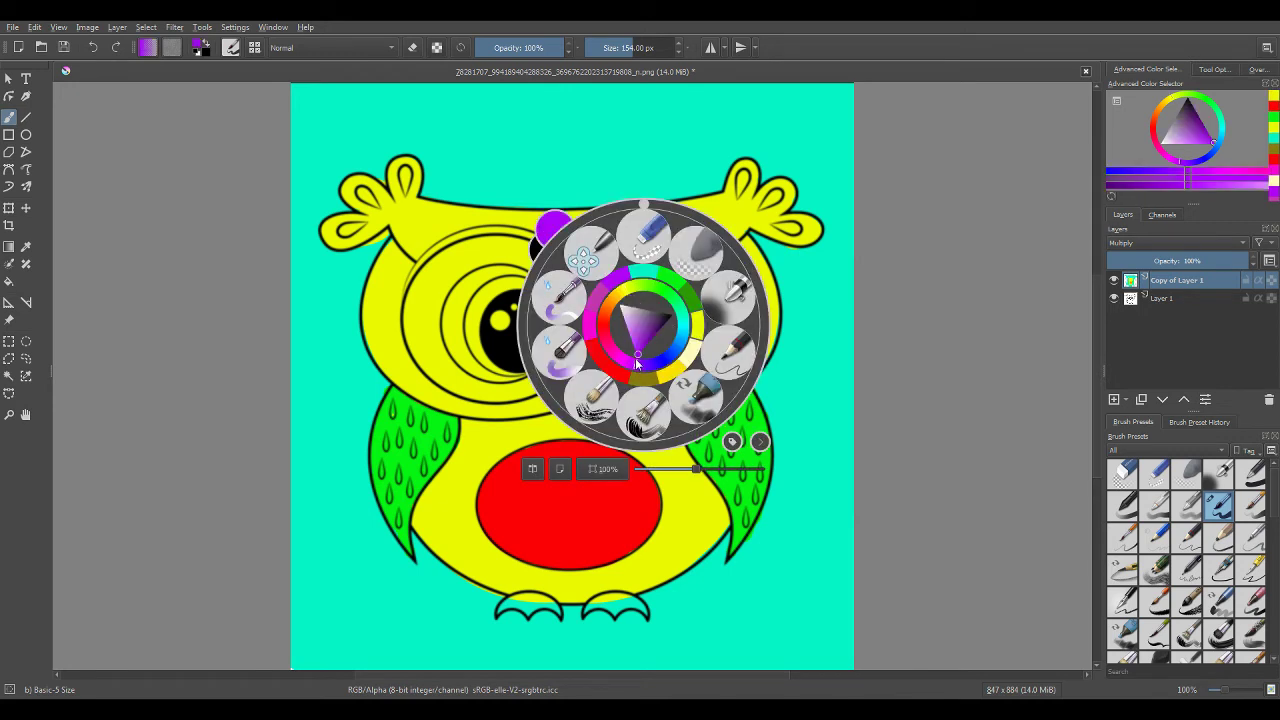
pyautogui.click(797, 256)
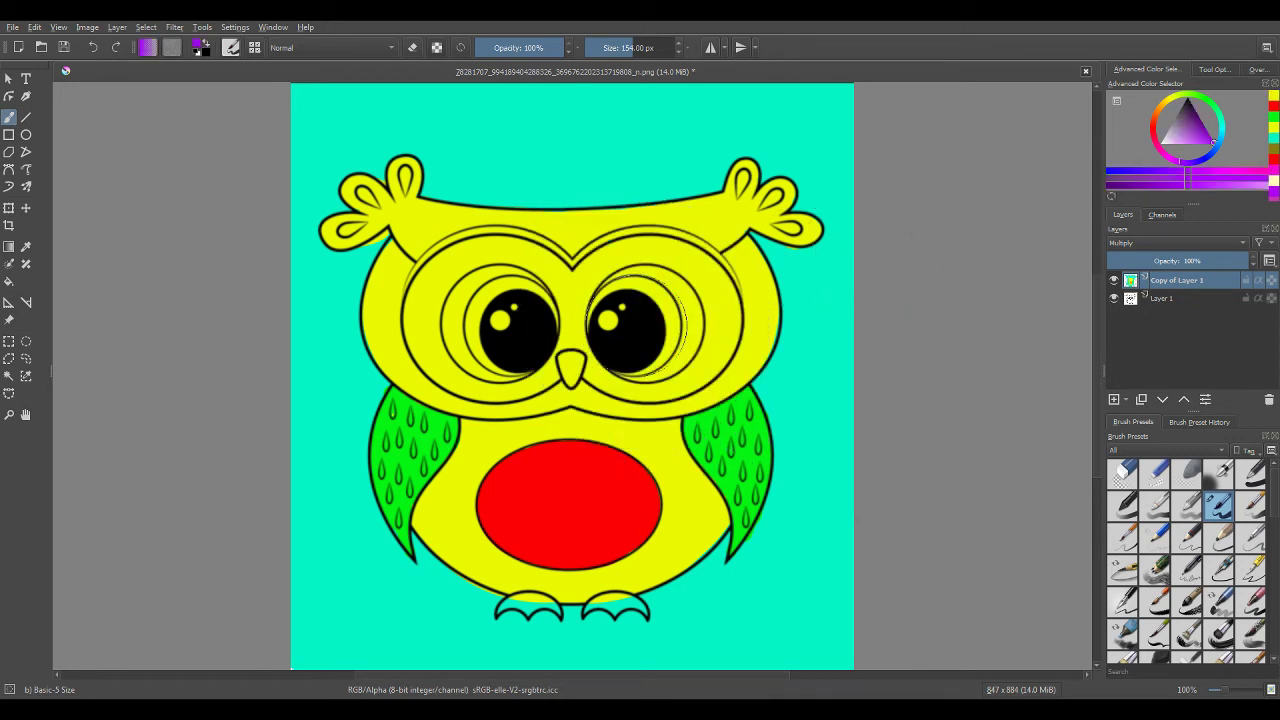
pyautogui.press('[')
pyautogui.click(633, 327)
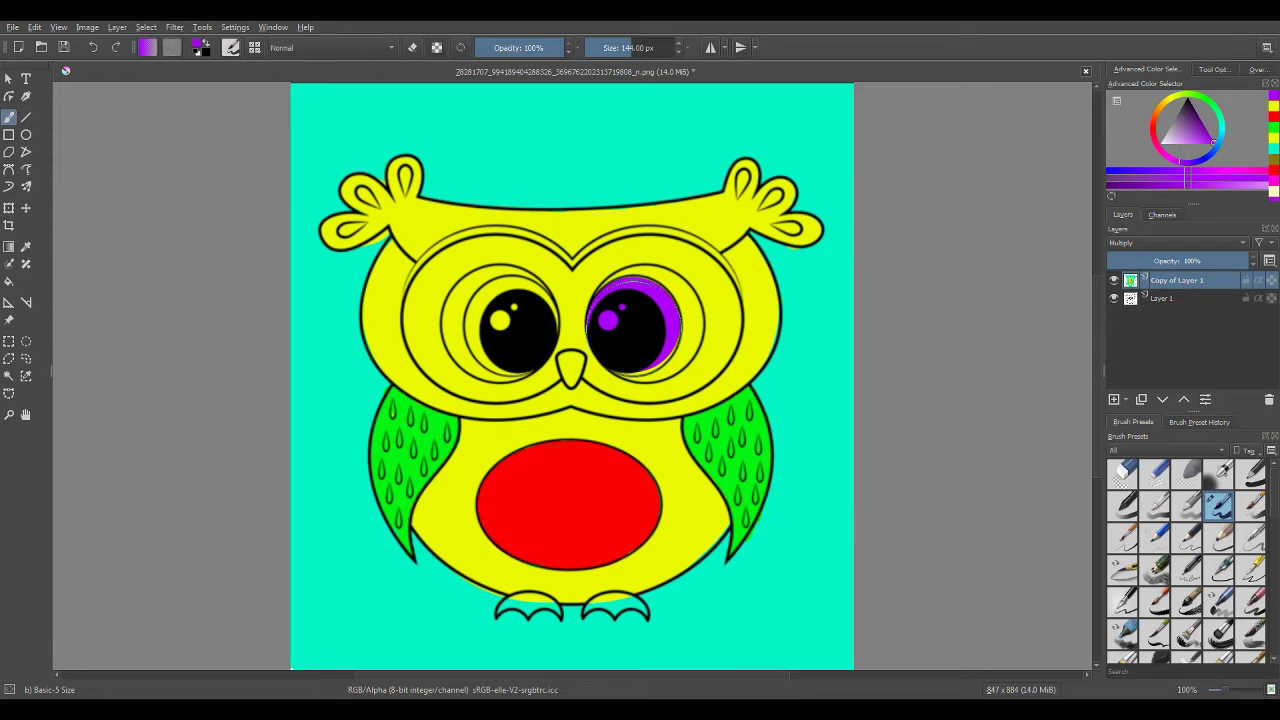
pyautogui.click(634, 328)
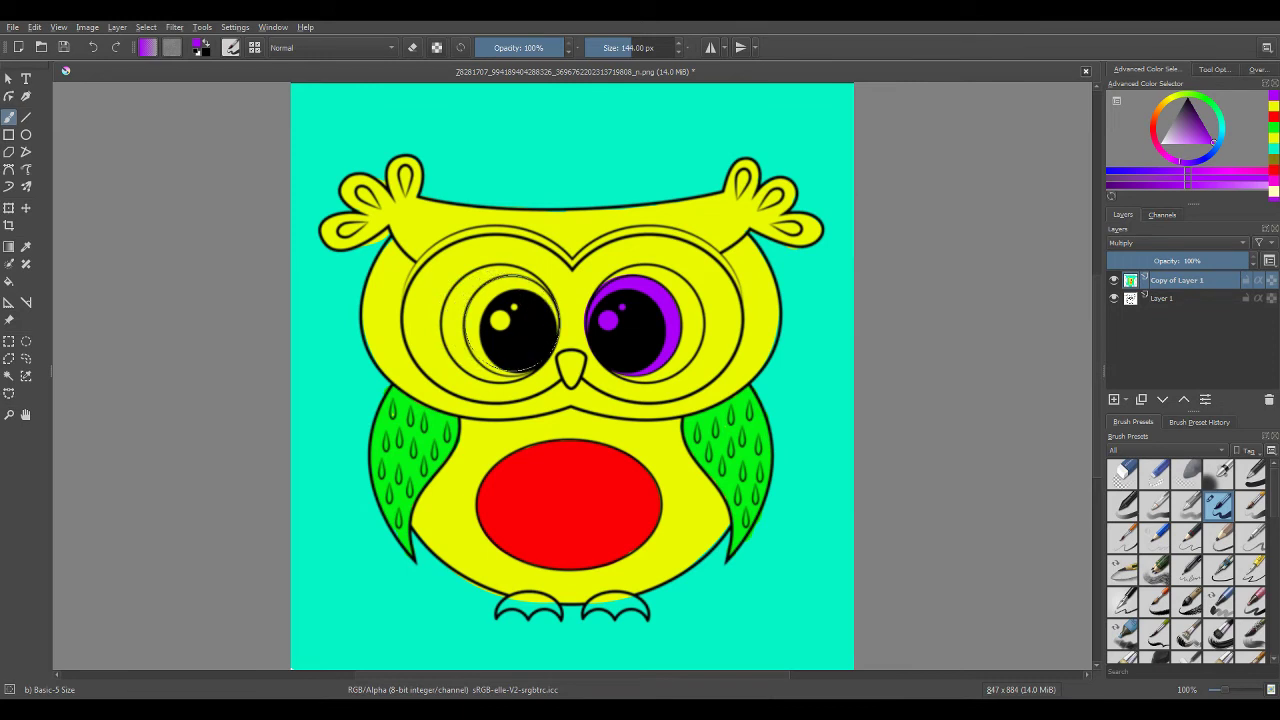
pyautogui.moveTo(512, 322); pyautogui.dragTo(512, 324)
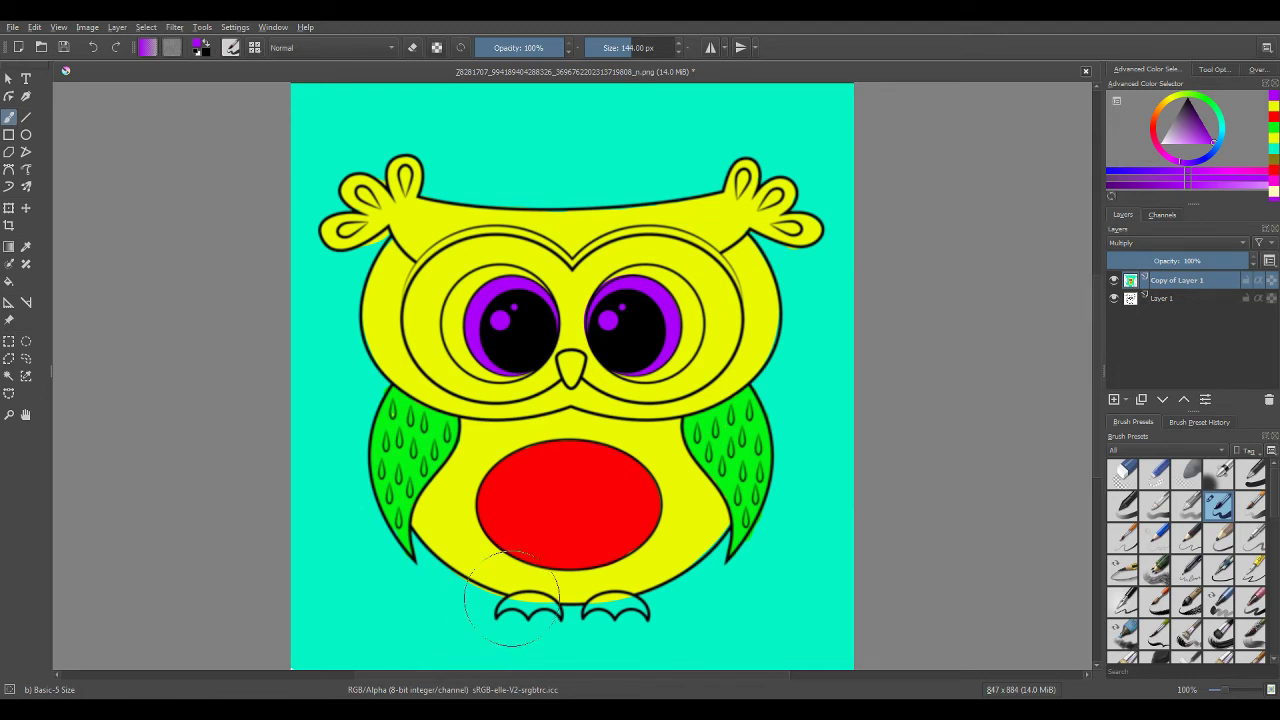
# Step: Sample the turquoise from the background and reduce the brush size to 13 px for detail around the feet
pyautogui.rightClick(508, 650)
pyautogui.click(795, 637)
pyautogui.press('p')
pyautogui.click(743, 601)
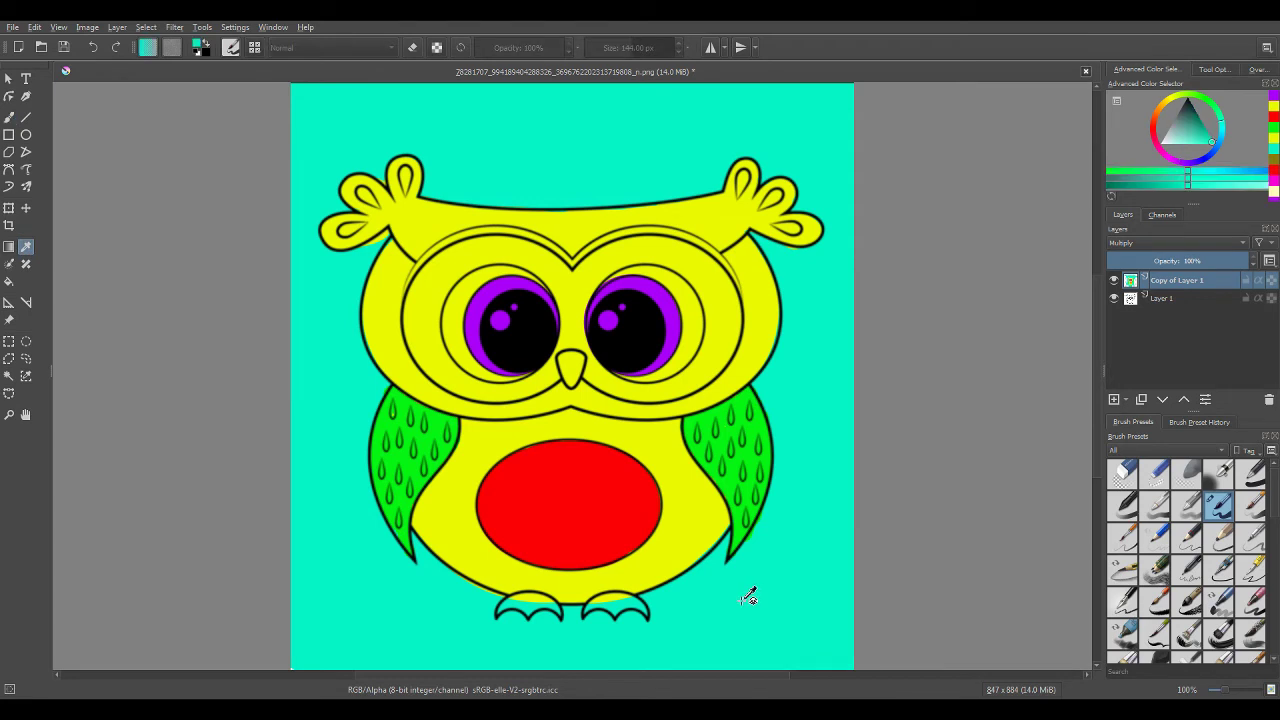
pyautogui.press('b')
pyautogui.press('[')
pyautogui.press('[')
pyautogui.press('[')
pyautogui.press('[')
pyautogui.press('[')
pyautogui.press('[')
pyautogui.press('[')
pyautogui.press('[')
pyautogui.press('[')
pyautogui.press('[')
pyautogui.press('[')
pyautogui.press('[')
pyautogui.press('[')
pyautogui.press('[')
pyautogui.press('[')
pyautogui.press('[')
pyautogui.press('[')
pyautogui.press('[')
pyautogui.press('[')
pyautogui.press('[')
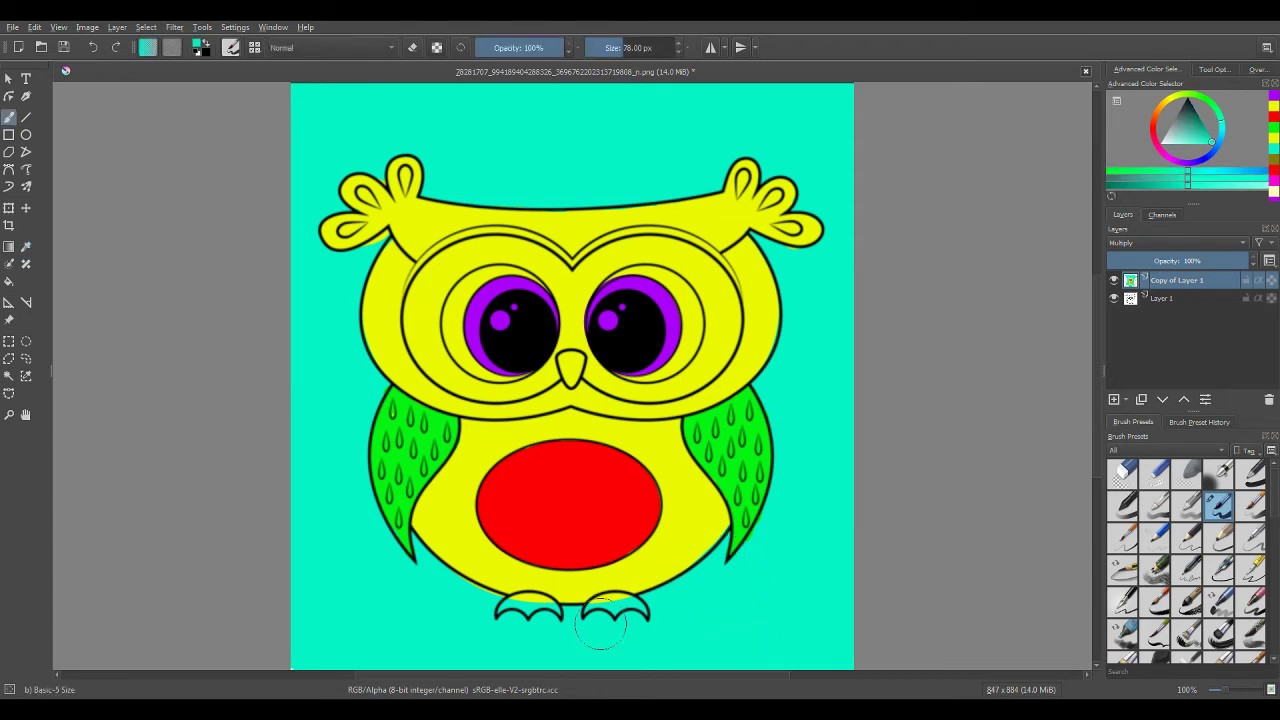
pyautogui.press('[')
pyautogui.press('[')
pyautogui.press('[')
pyautogui.press('[')
pyautogui.press('[')
pyautogui.press('[')
pyautogui.press('[')
pyautogui.press('[')
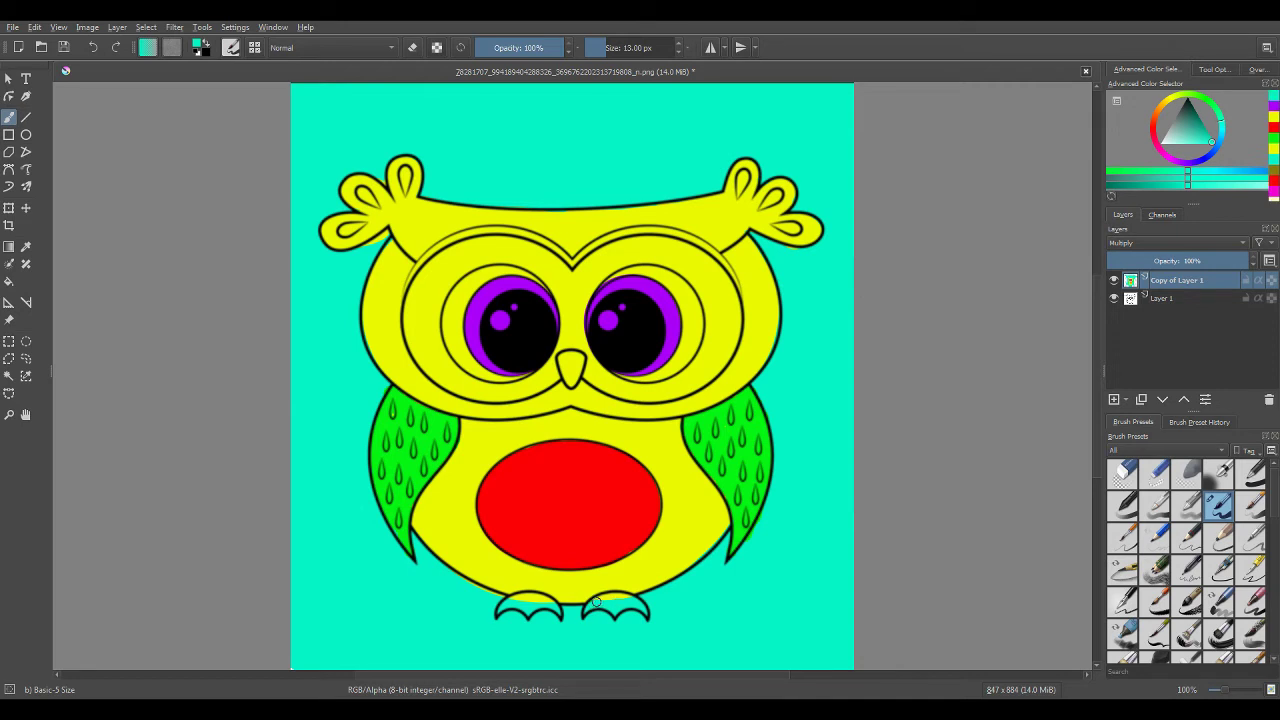
# Step: Paint both of the owl's feet and its beak olive brown, finishing with a 13 px brush
pyautogui.rightClick(618, 603)
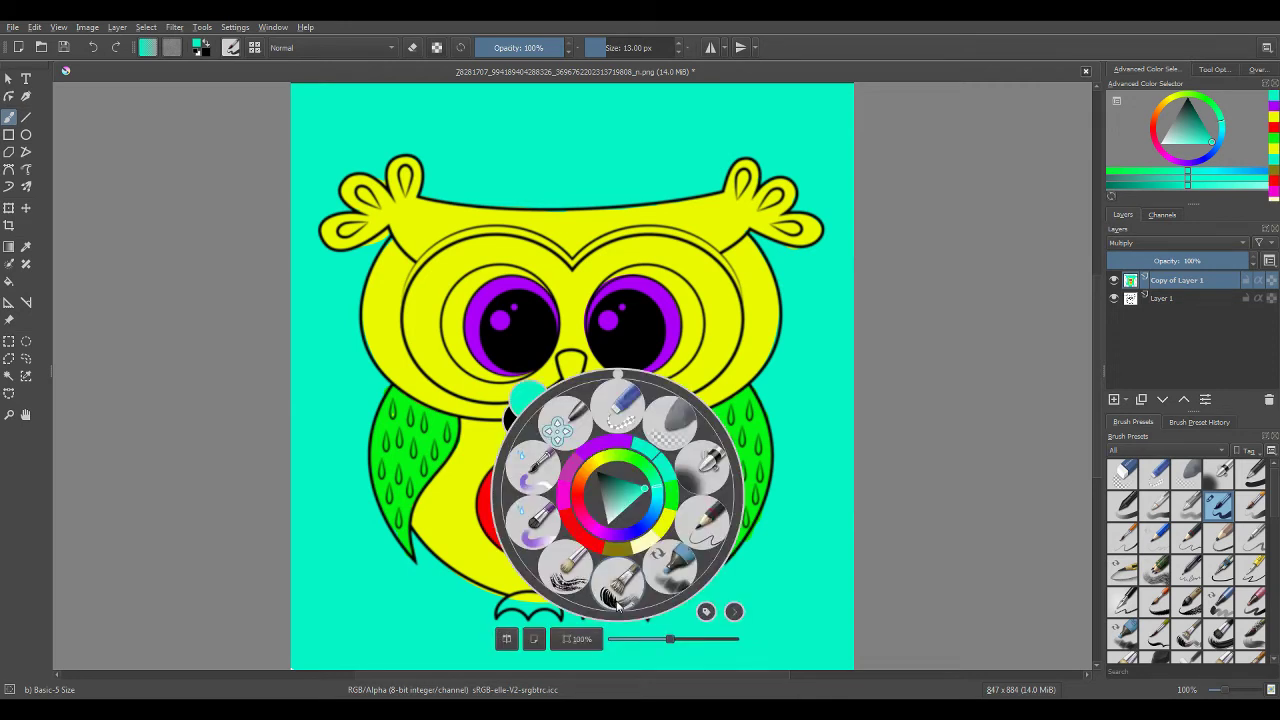
pyautogui.click(619, 549)
pyautogui.moveTo(582, 613); pyautogui.dragTo(604, 601)
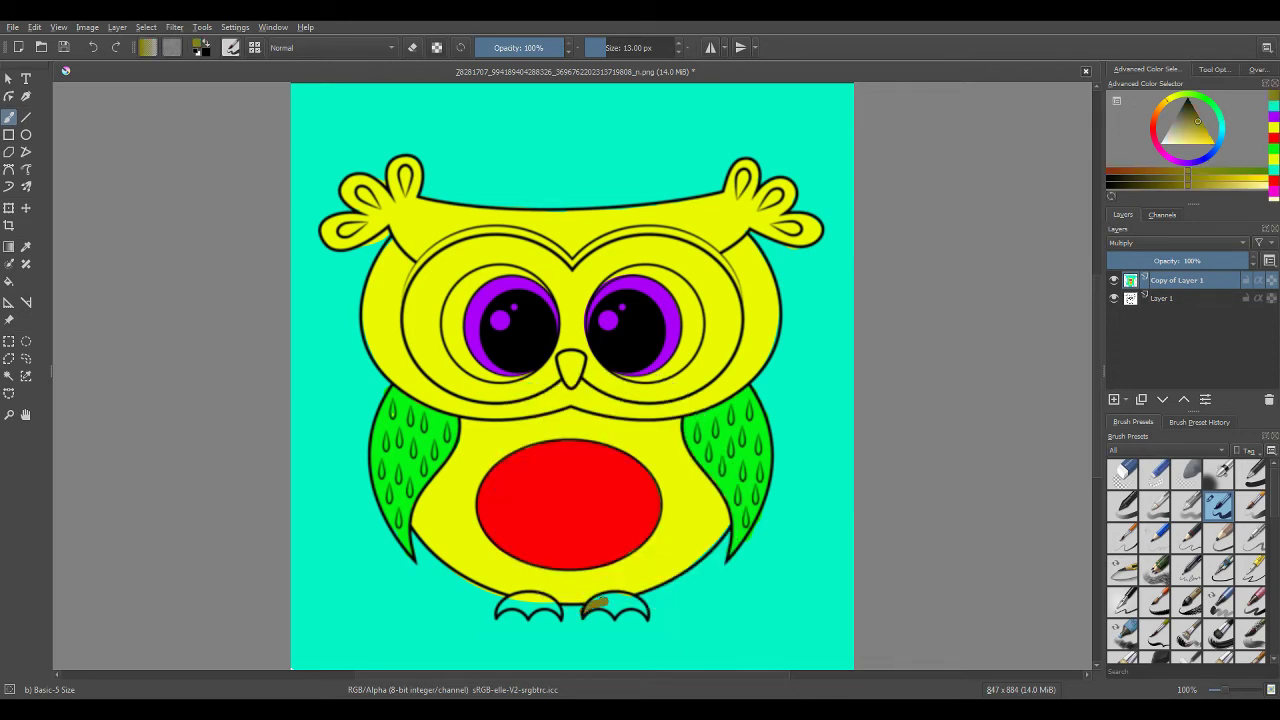
pyautogui.hotkey('ctrl', 'z')
pyautogui.press('[')
pyautogui.moveTo(584, 611); pyautogui.dragTo(615, 611)
pyautogui.press(']')
pyautogui.moveTo(596, 598); pyautogui.dragTo(644, 610)
pyautogui.click(624, 605)
pyautogui.moveTo(557, 612)
pyautogui.mouseDown()
pyautogui.moveTo(522, 596)
pyautogui.moveTo(498, 610)
pyautogui.moveTo(530, 611)
pyautogui.mouseUp()
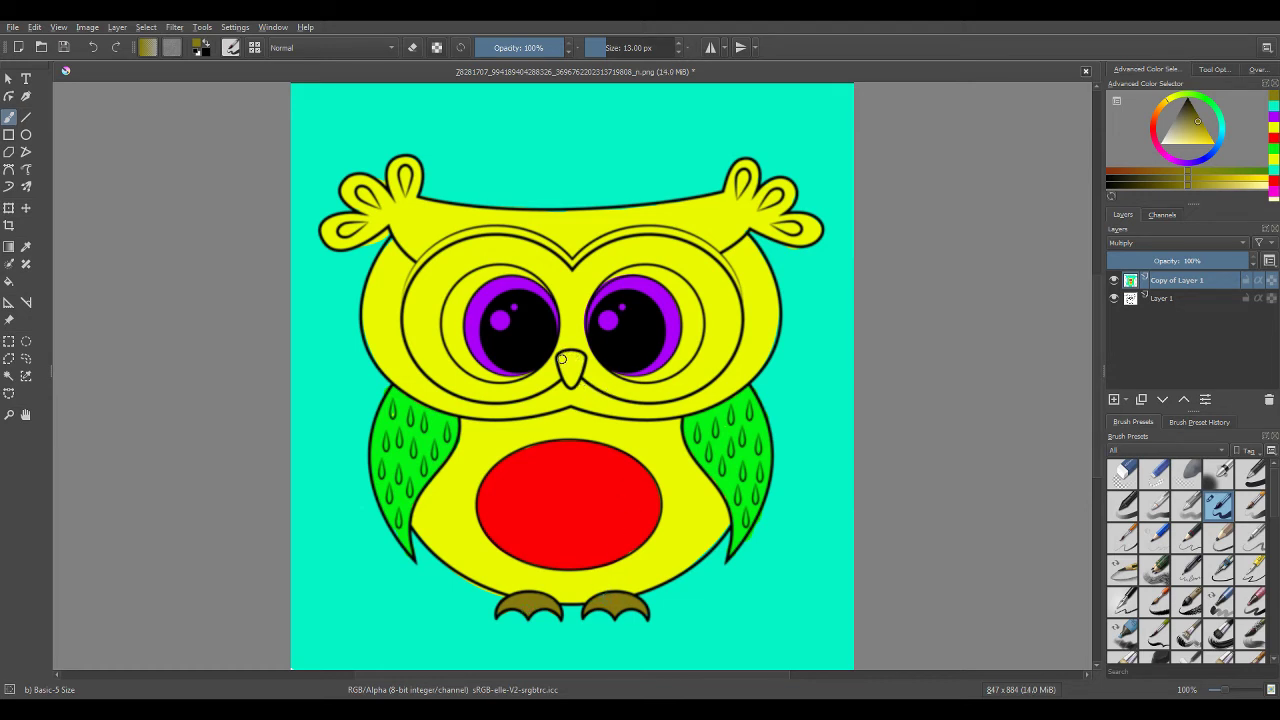
pyautogui.moveTo(561, 357)
pyautogui.mouseDown()
pyautogui.moveTo(579, 357)
pyautogui.moveTo(572, 384)
pyautogui.moveTo(557, 360)
pyautogui.moveTo(572, 386)
pyautogui.moveTo(575, 366)
pyautogui.mouseUp()
# Step: Paint the three teardrops in the right-hand ear tuft and the uppermost one in the left-hand tuft red, with a 12 px brush
pyautogui.rightClick(643, 522)
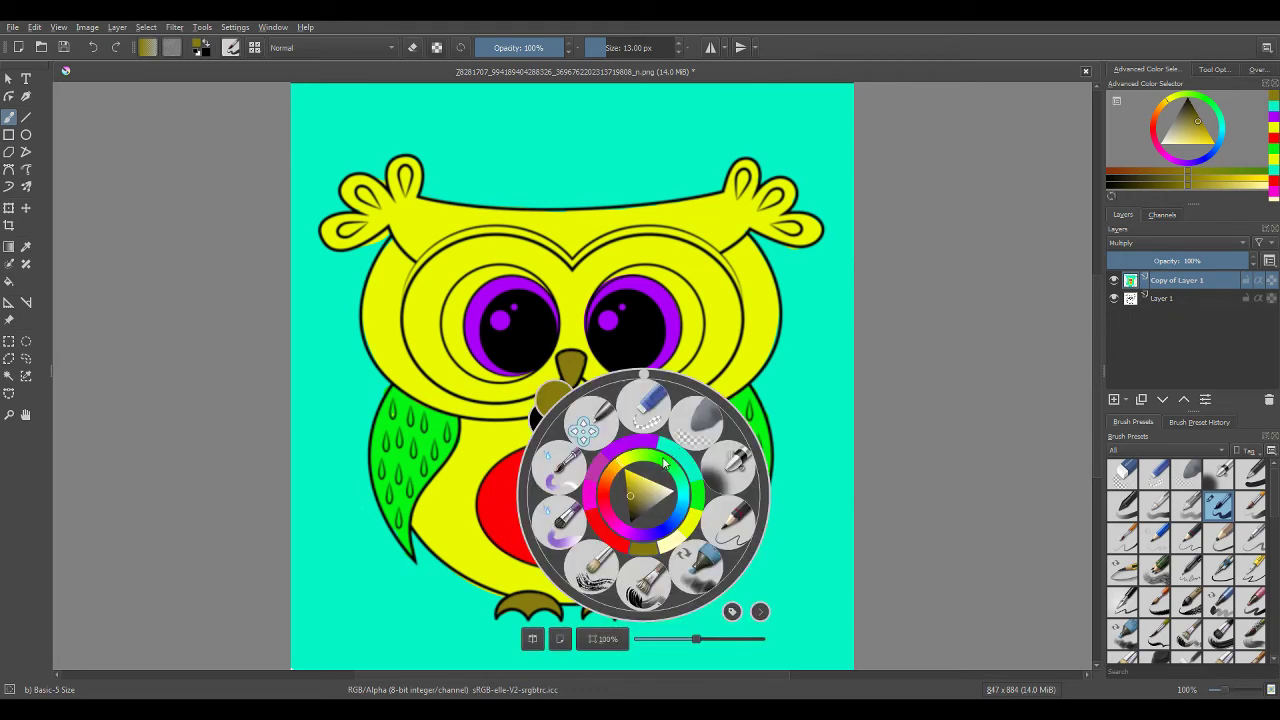
pyautogui.click(670, 456)
pyautogui.rightClick(628, 480)
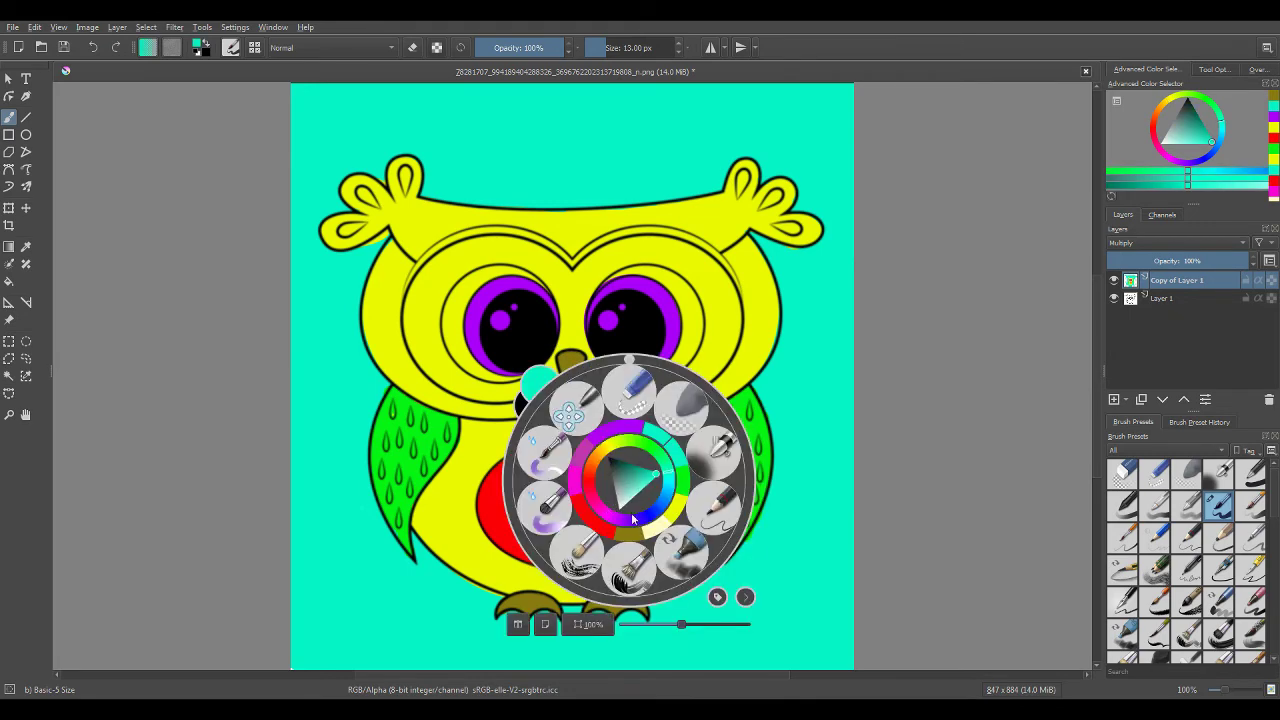
pyautogui.click(605, 533)
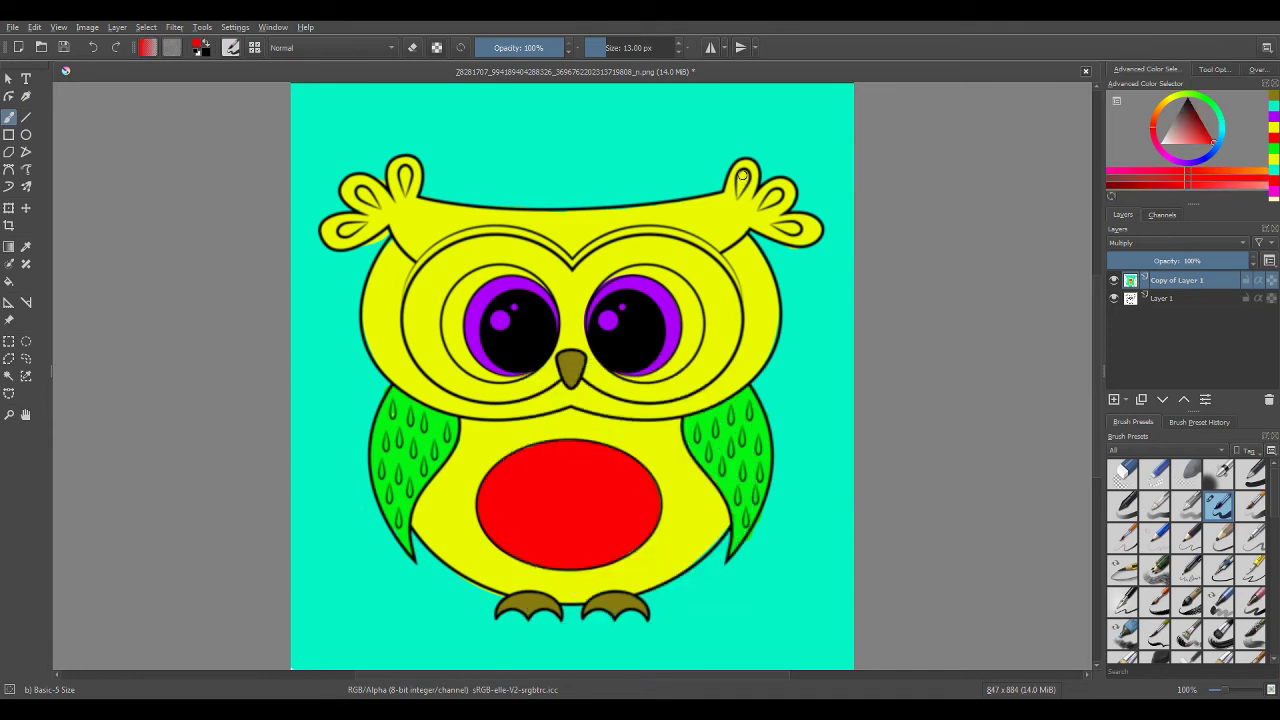
pyautogui.moveTo(744, 174); pyautogui.dragTo(742, 190)
pyautogui.press('[')
pyautogui.moveTo(742, 178); pyautogui.dragTo(739, 195)
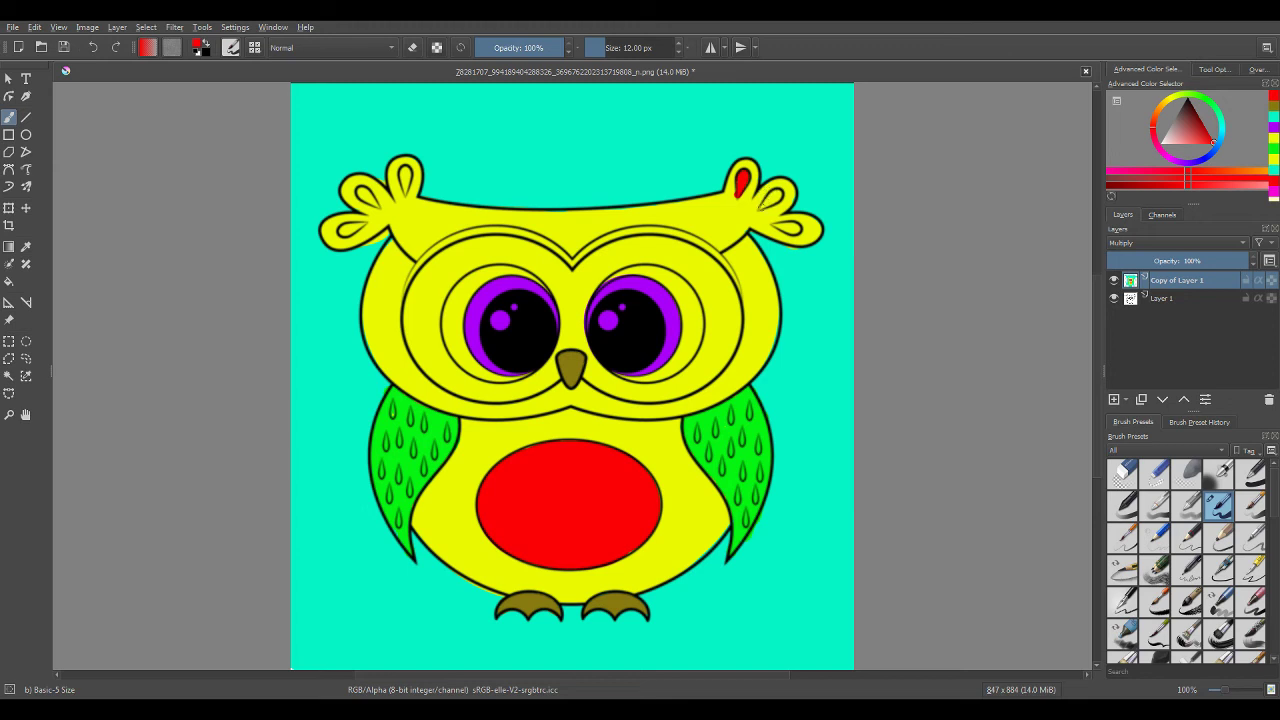
pyautogui.moveTo(767, 205); pyautogui.dragTo(774, 192)
pyautogui.moveTo(772, 224)
pyautogui.mouseDown()
pyautogui.moveTo(800, 231)
pyautogui.moveTo(788, 230)
pyautogui.mouseUp()
pyautogui.moveTo(404, 170); pyautogui.dragTo(405, 185)
# Step: Paint the large and small highlights in both pupils red with the 12 px brush
pyautogui.moveTo(493, 320); pyautogui.dragTo(508, 316)
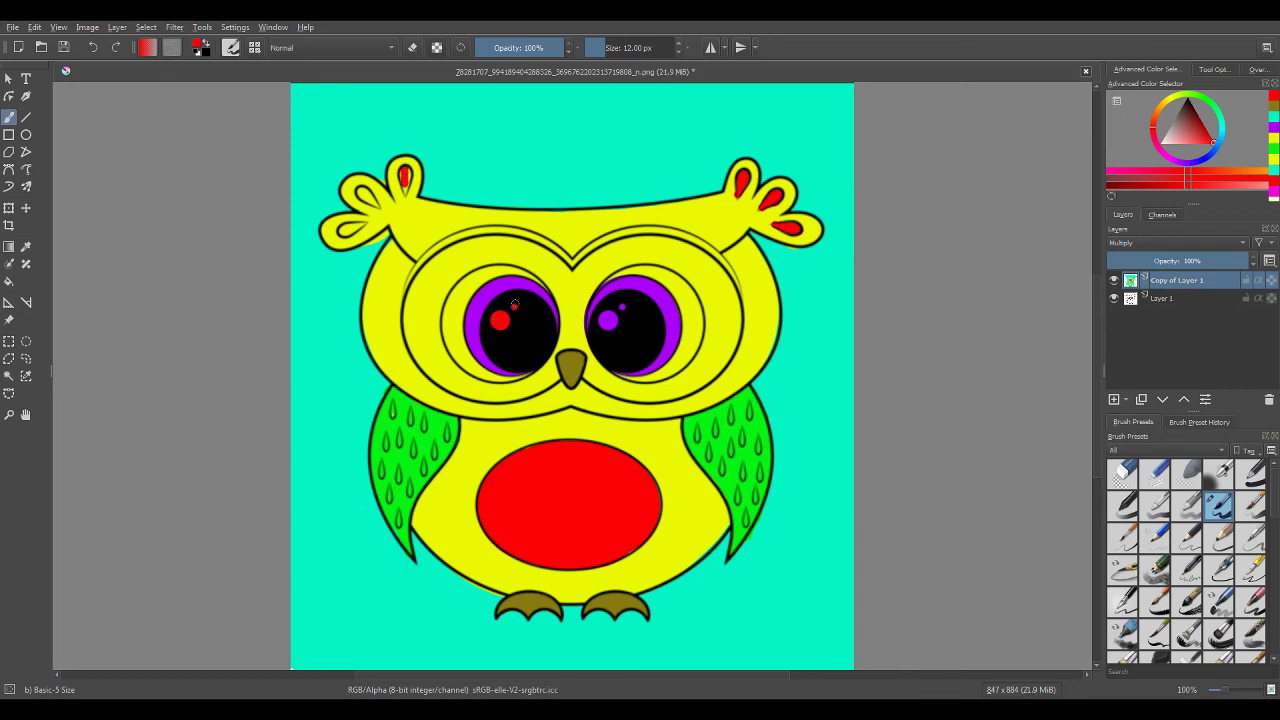
pyautogui.moveTo(604, 320); pyautogui.dragTo(611, 320)
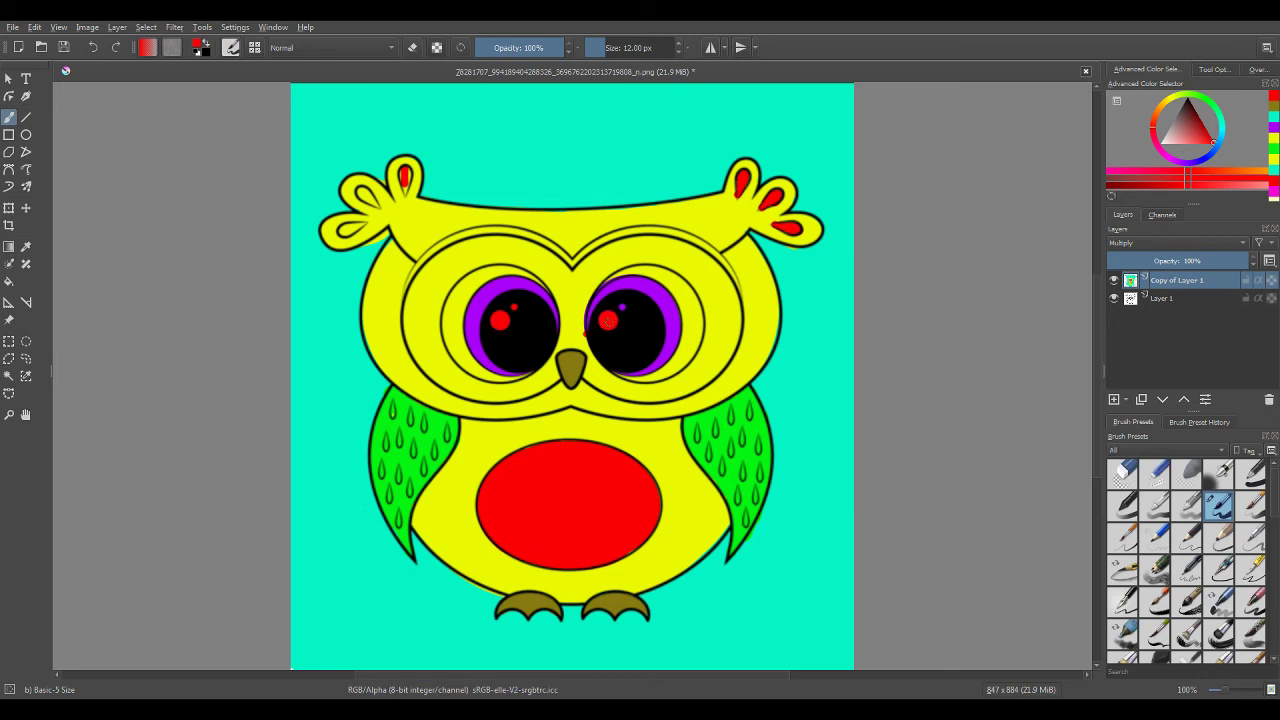
pyautogui.hotkey('ctrl', 'z')
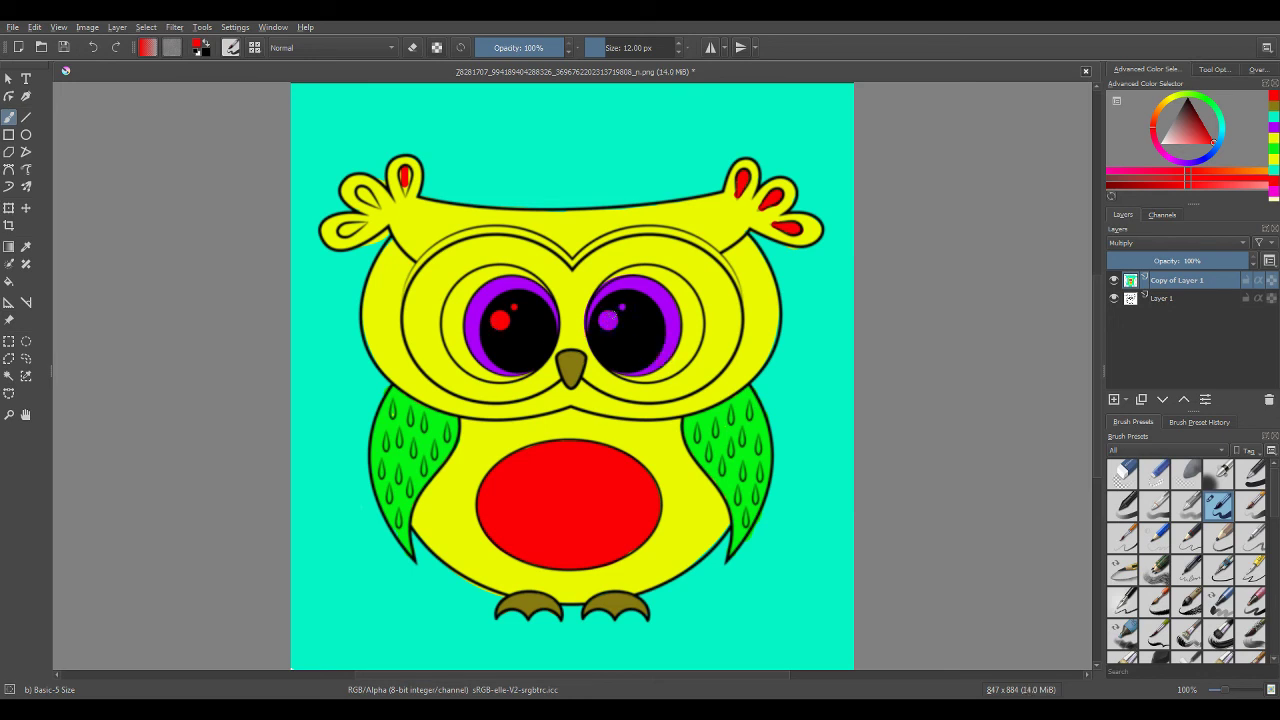
pyautogui.click(622, 305)
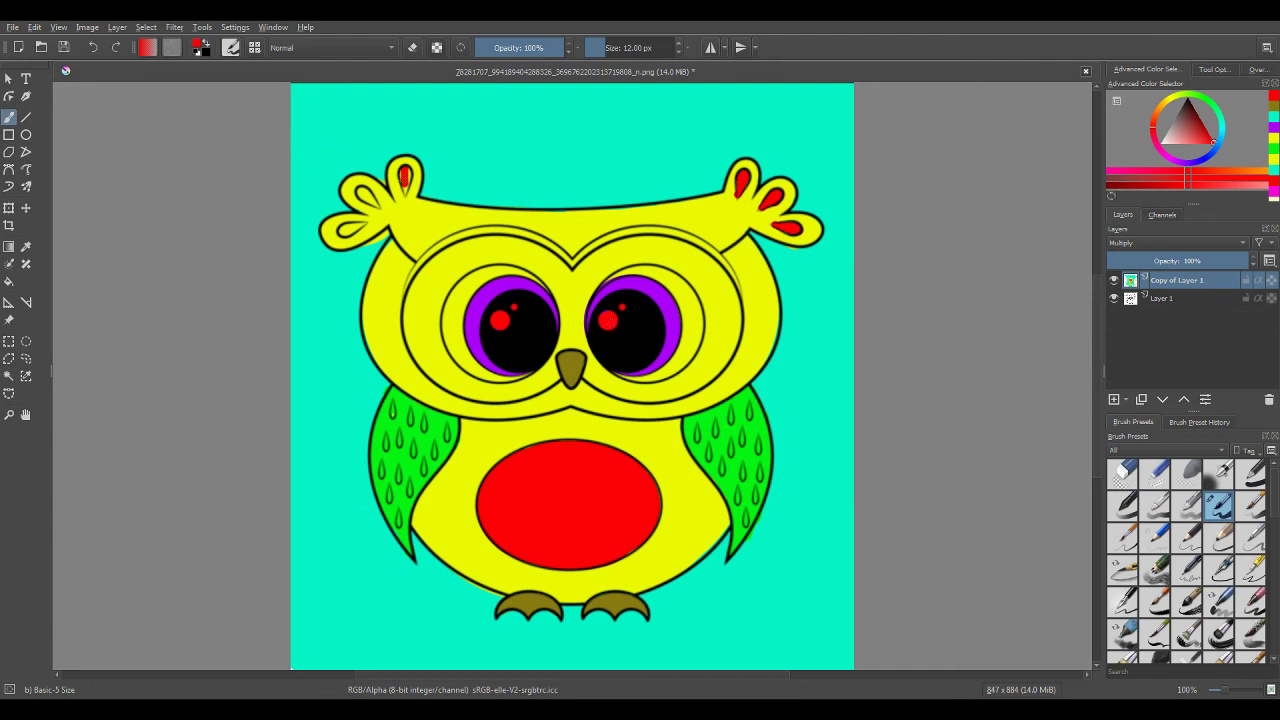
# Step: Finish filling the teardrops of the left-hand ear tuft with red
pyautogui.moveTo(404, 179); pyautogui.dragTo(407, 184)
pyautogui.click(361, 192)
pyautogui.moveTo(361, 192); pyautogui.dragTo(376, 204)
pyautogui.moveTo(343, 230); pyautogui.dragTo(354, 230)
# Step: Switch to the body's yellow and touch up around the red teardrops in the right-hand ear tuft
pyautogui.rightClick(435, 227)
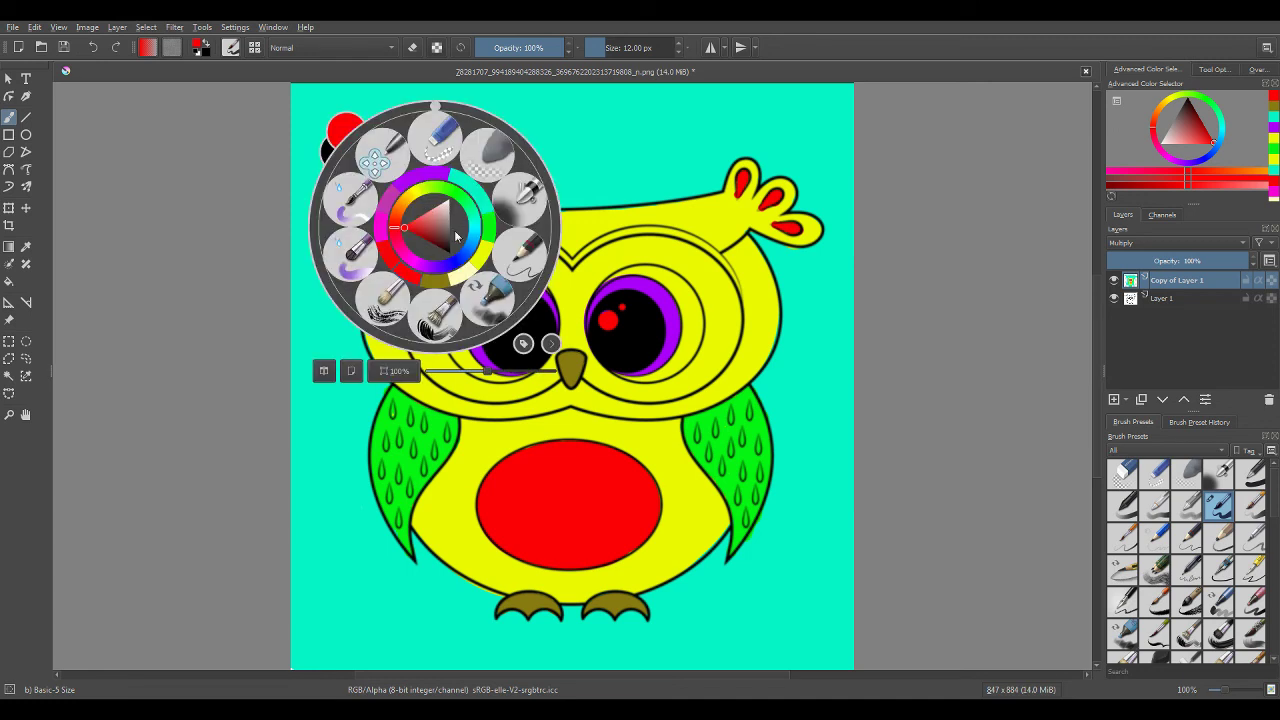
pyautogui.click(479, 249)
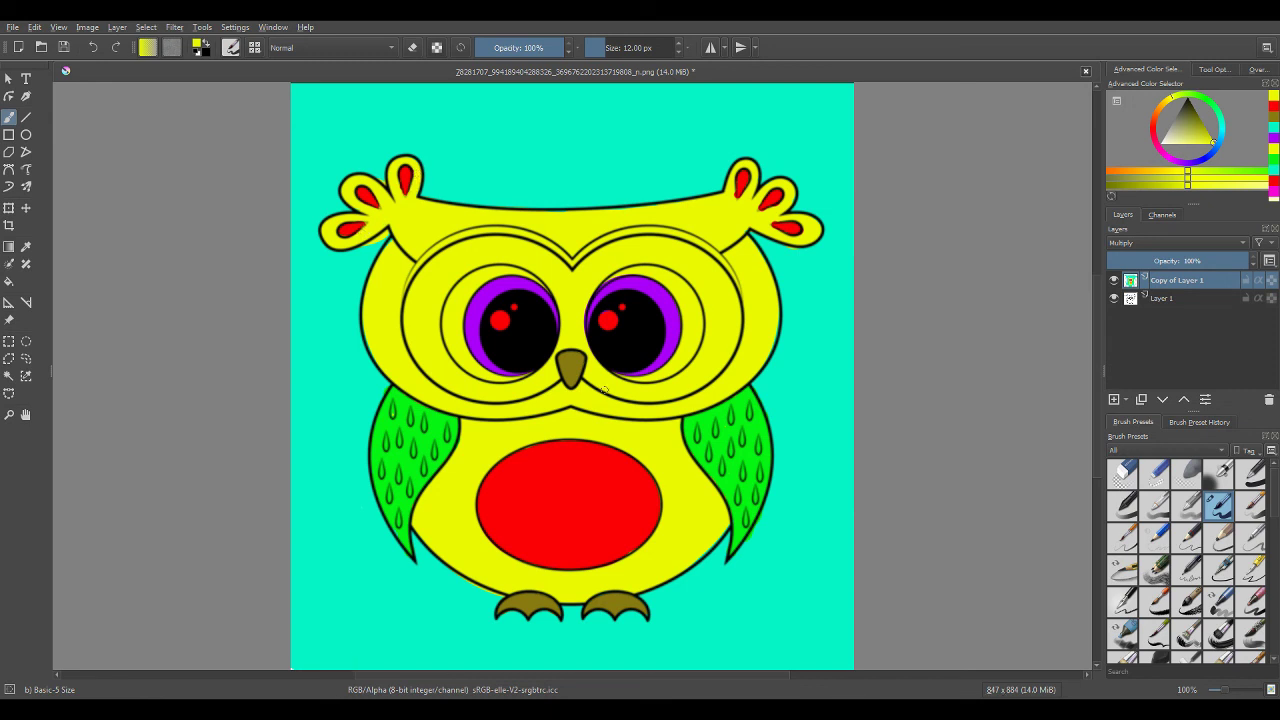
pyautogui.moveTo(735, 194); pyautogui.dragTo(730, 203)
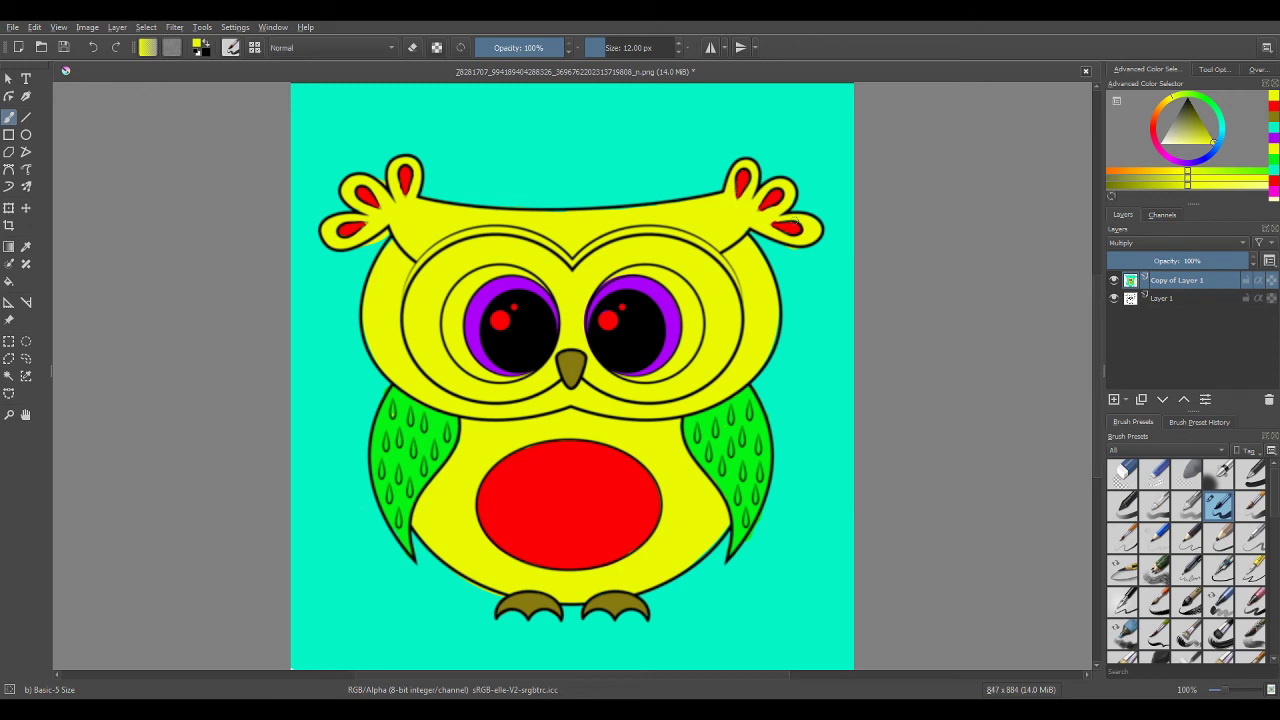